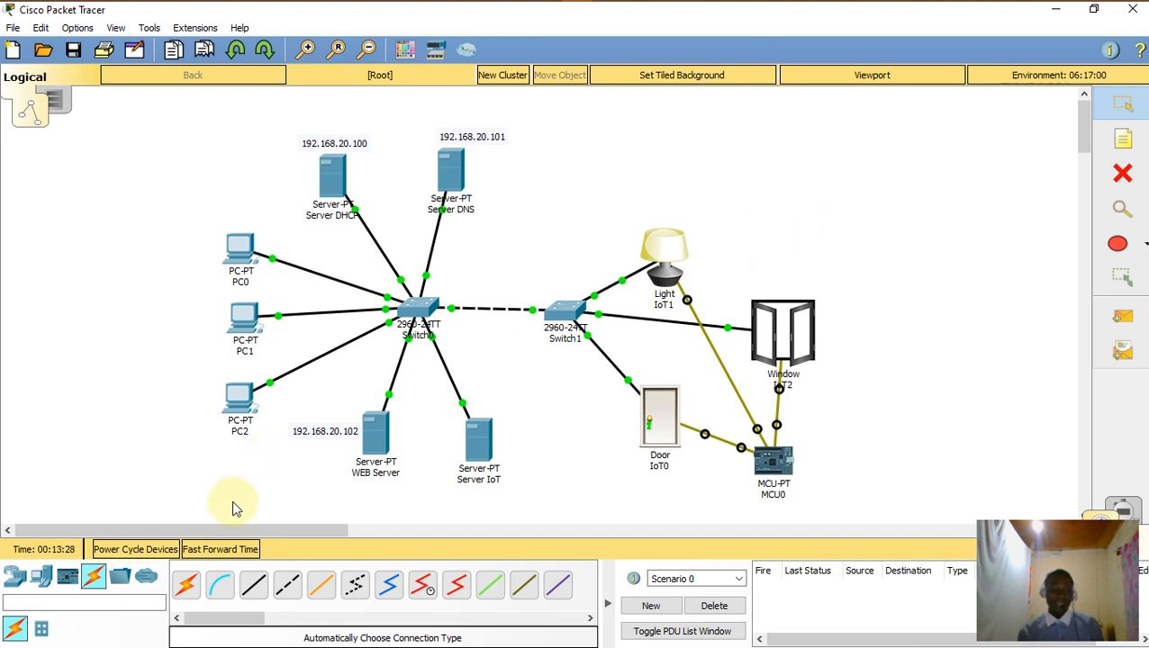
Step: Place a generic Server-PT (Server4) on the canvas above the two switches
{"action": "left_click", "coordinate": [45, 580]}
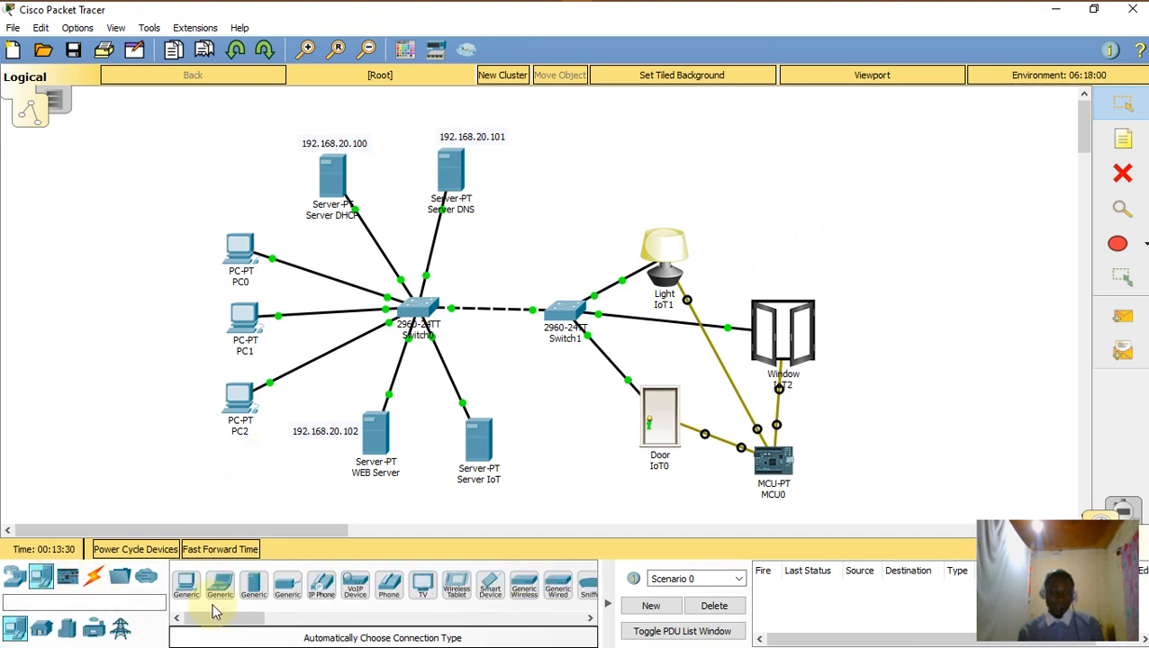
{"action": "left_click", "coordinate": [255, 590]}
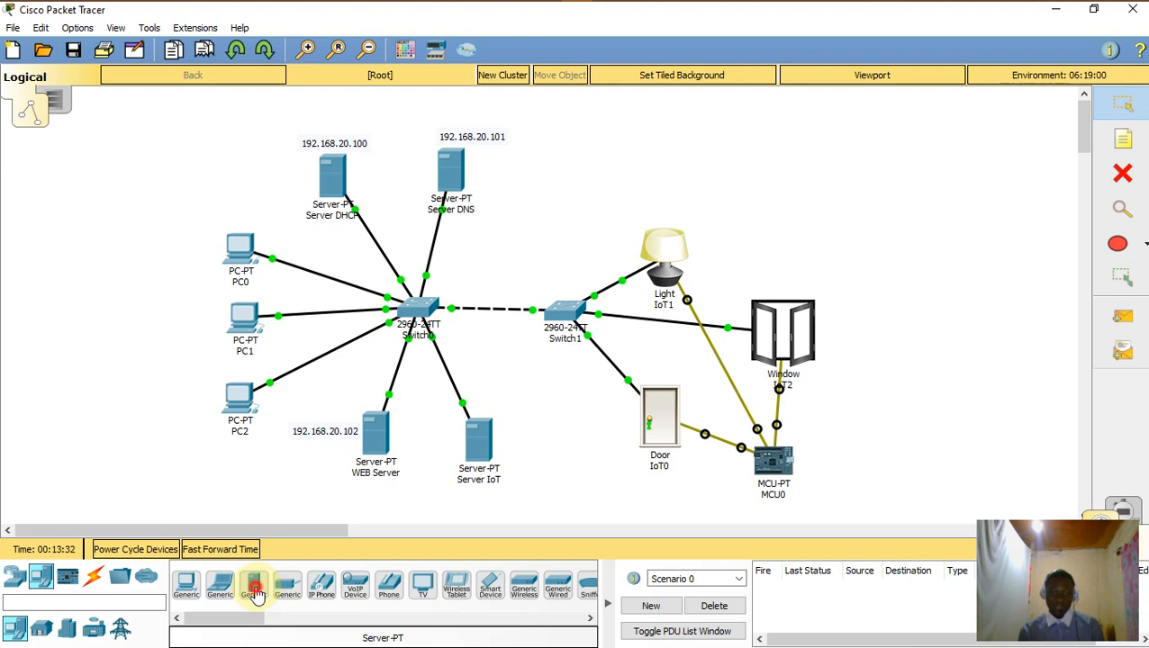
{"action": "left_click", "coordinate": [541, 208]}
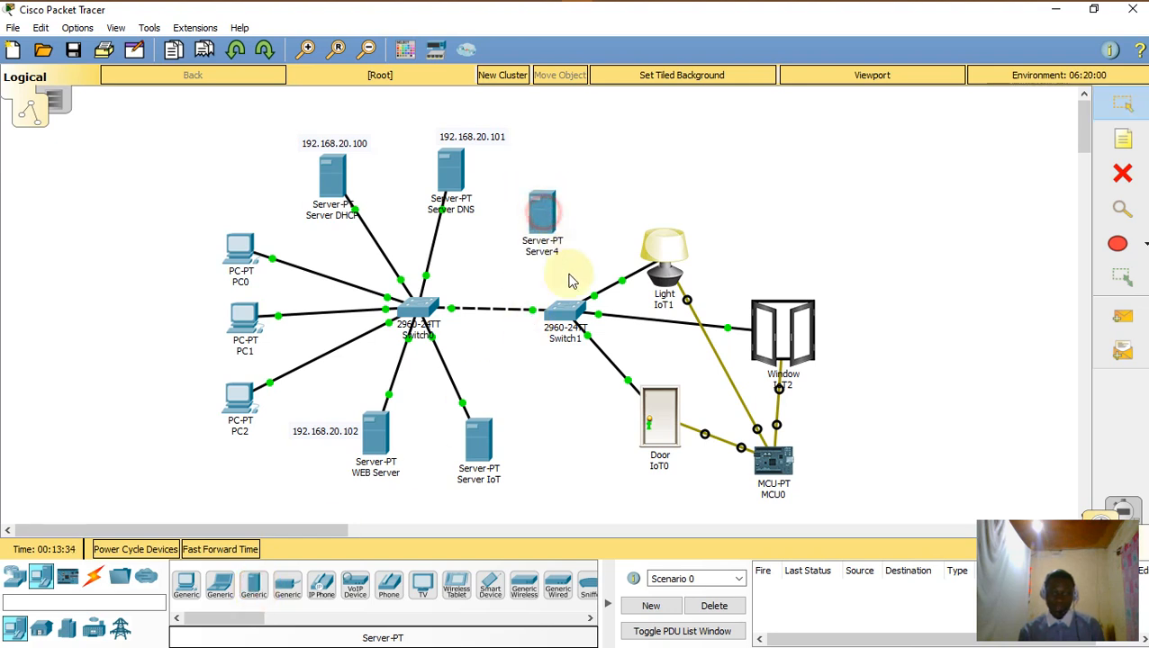
Step: Cable Server4 to Switch0 with the automatic connection cable
{"action": "left_click", "coordinate": [93, 577]}
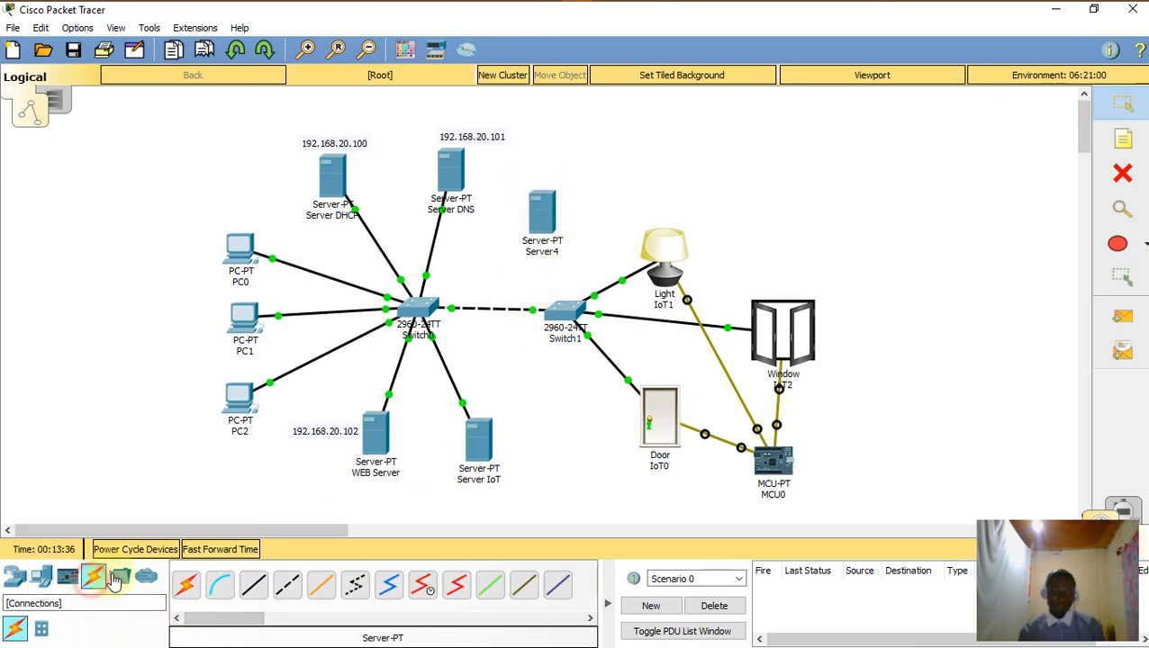
{"action": "left_click", "coordinate": [185, 585]}
{"action": "left_click", "coordinate": [539, 243]}
{"action": "left_click", "coordinate": [414, 310]}
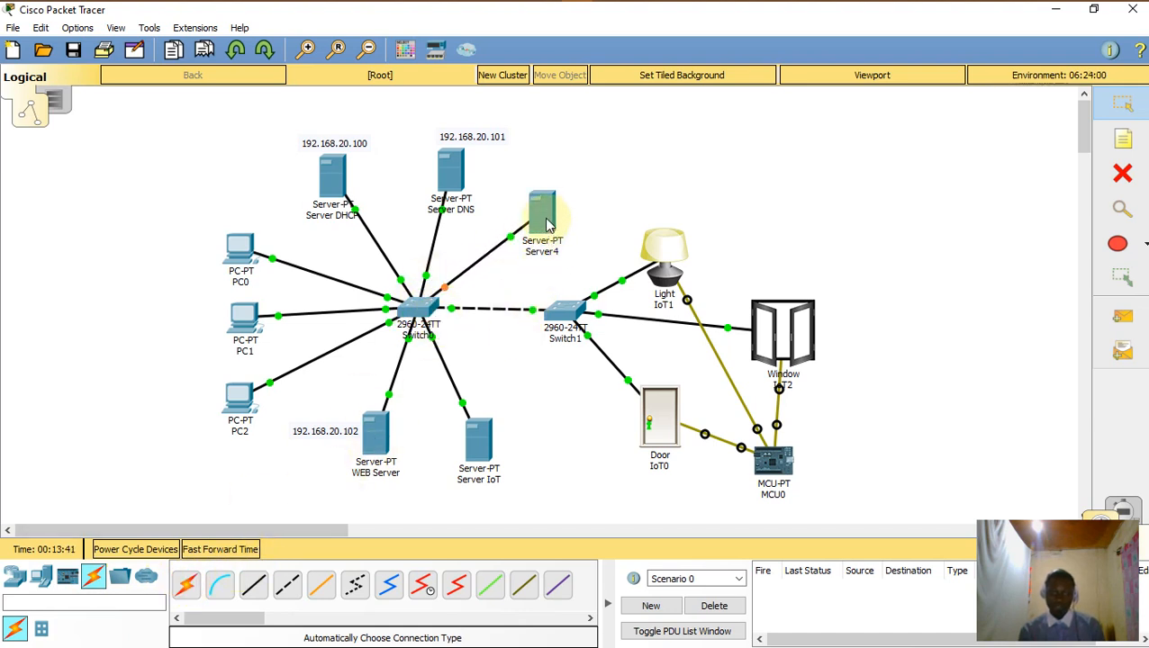
Step: Rename Server4 to 'Server MAIL'
{"action": "left_click", "coordinate": [551, 251]}
{"action": "key", "text": "BackSpace"}
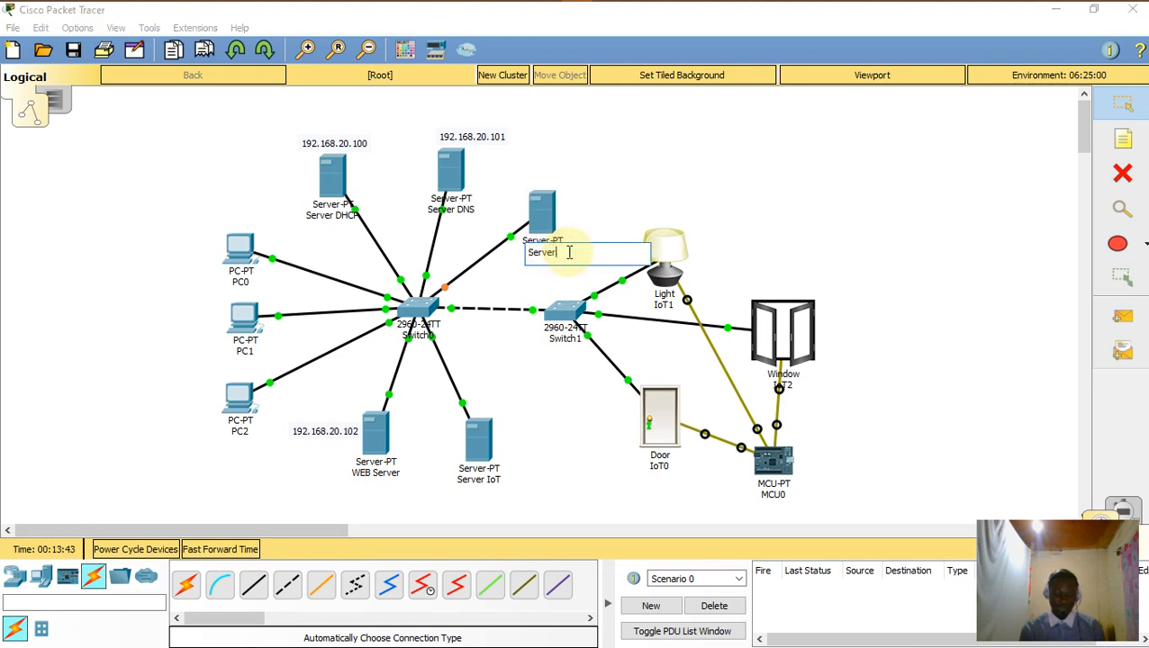
{"action": "type", "text": "MAIL"}
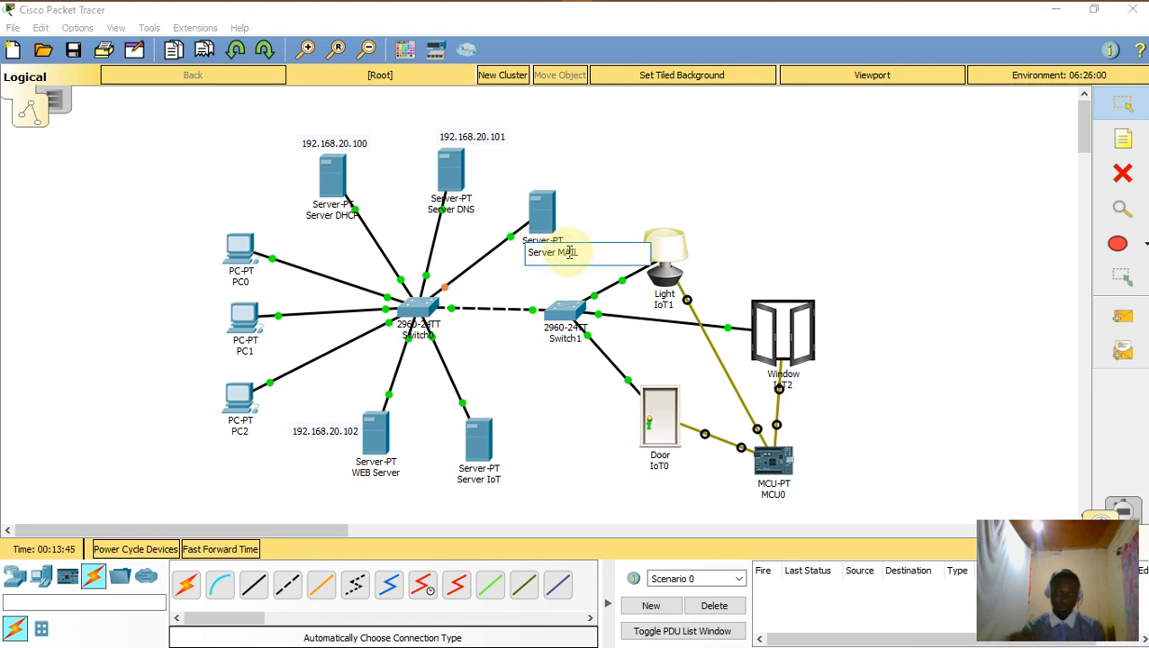
{"action": "key", "text": "Return"}
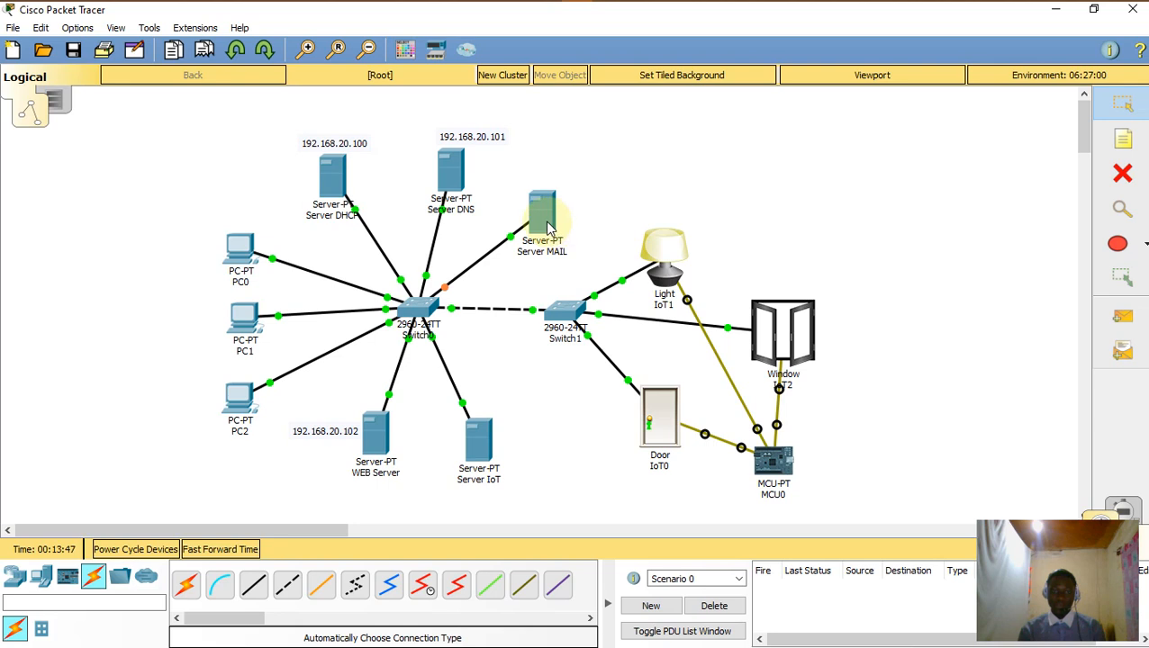
Step: Add a note reading 192.168.20.103 beside Server IoT
{"action": "left_click", "coordinate": [1125, 137]}
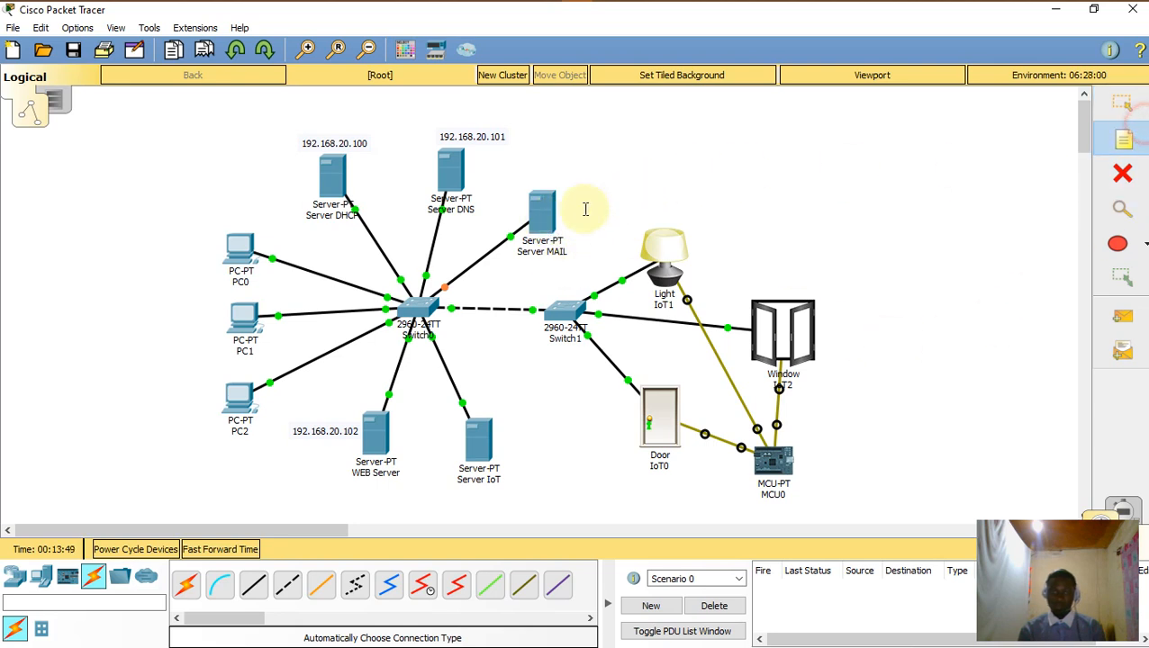
{"action": "left_click", "coordinate": [531, 166]}
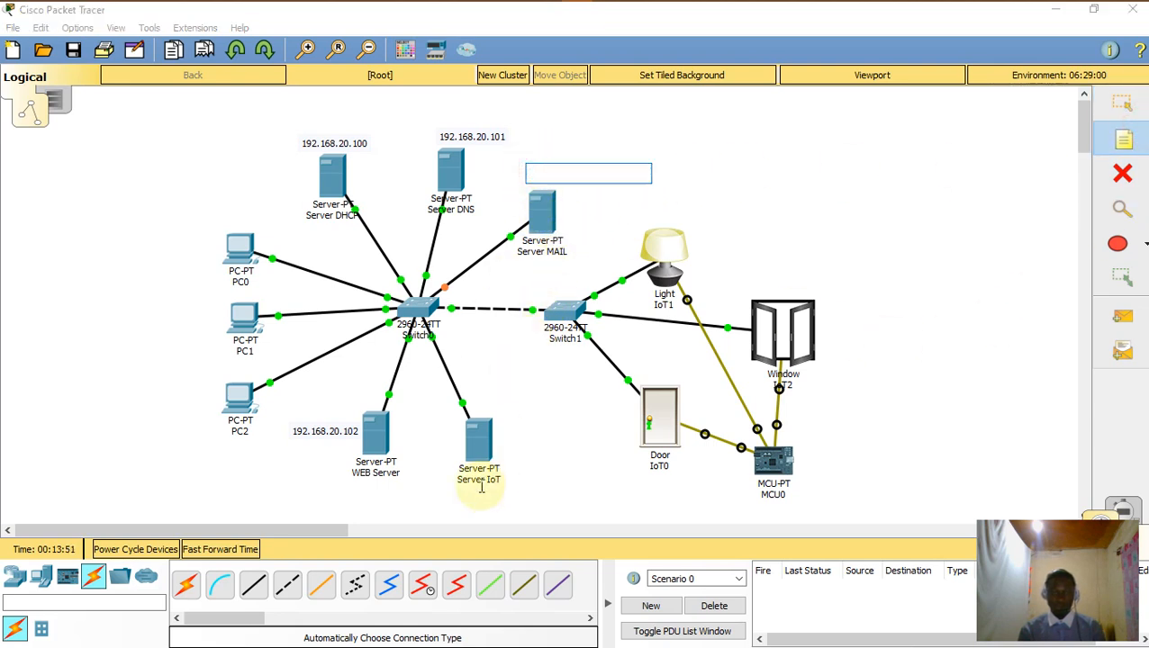
{"action": "left_click", "coordinate": [495, 393]}
{"action": "left_click", "coordinate": [484, 406]}
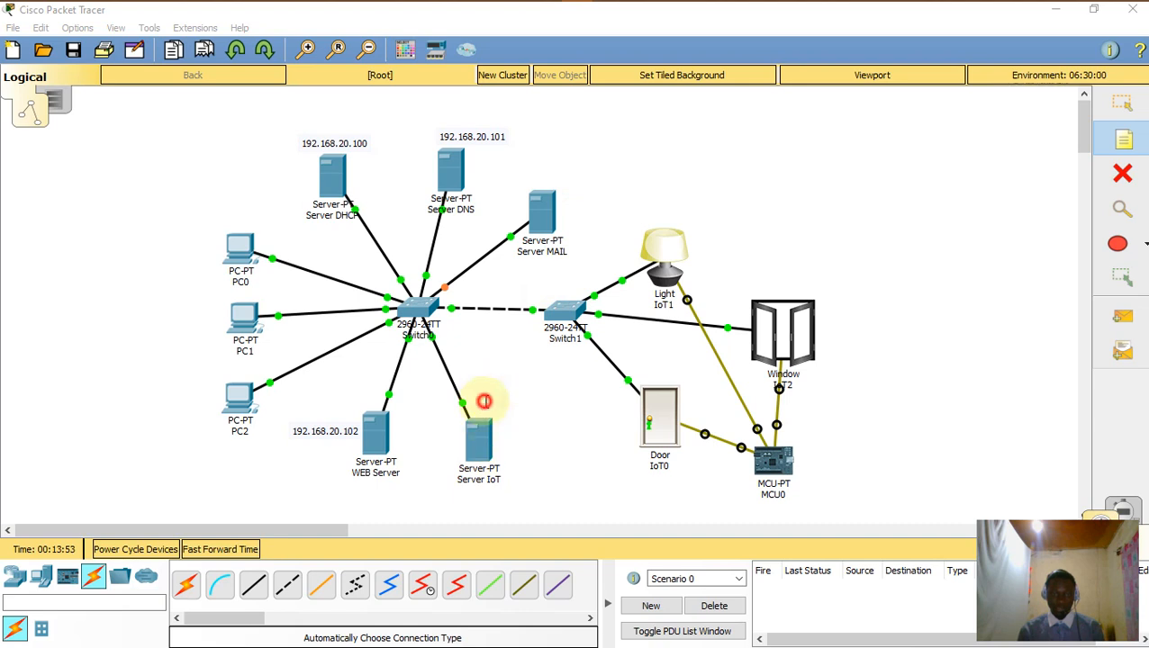
{"action": "type", "text": "192.168.20.103"}
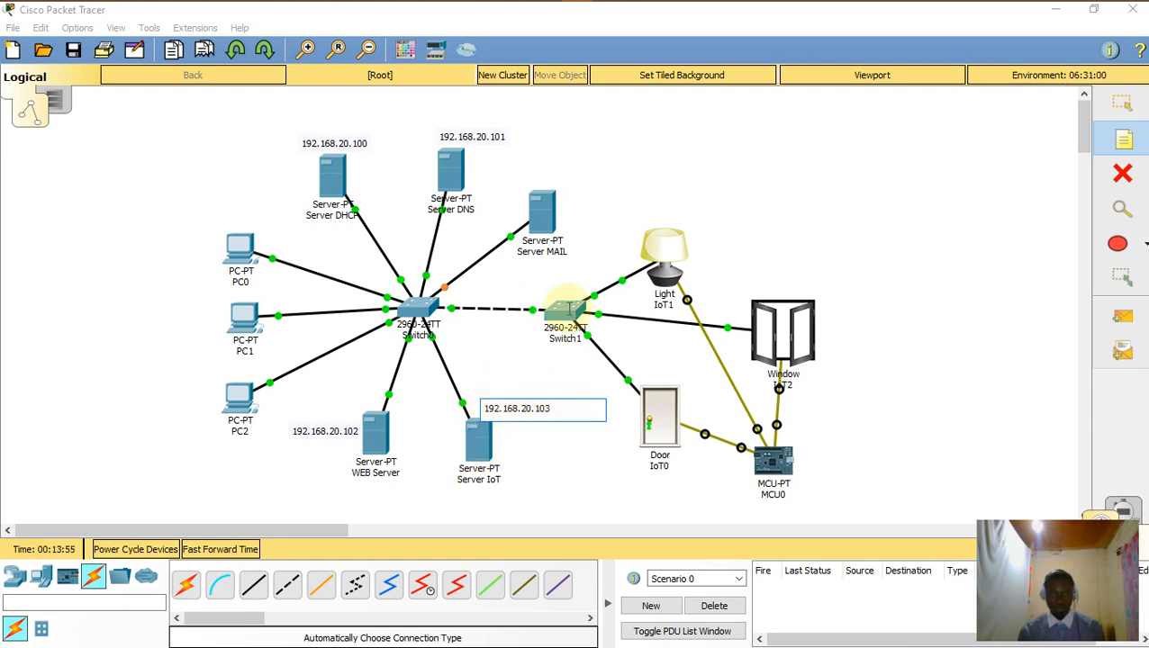
Step: Add a 192.168.20.104 note and position it just above Server MAIL
{"action": "left_click", "coordinate": [533, 166]}
{"action": "type", "text": "192.168.20.103"}
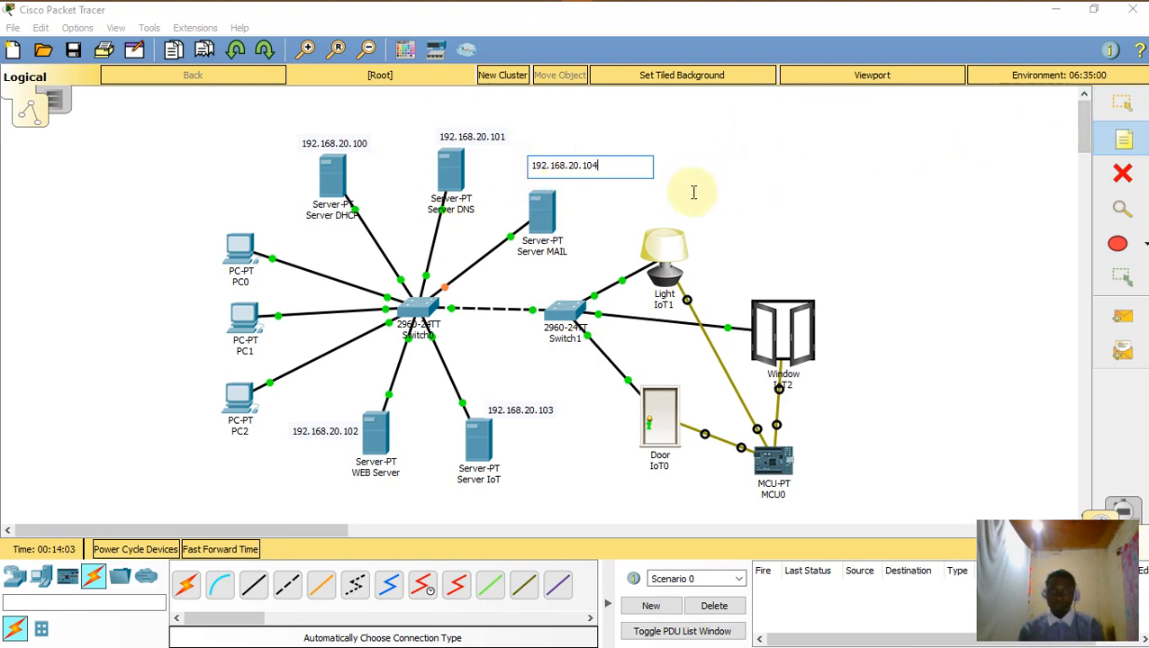
{"action": "left_click_drag", "start_coordinate": [617, 172], "coordinate": [474, 167]}
{"action": "key", "text": "ctrl+c"}
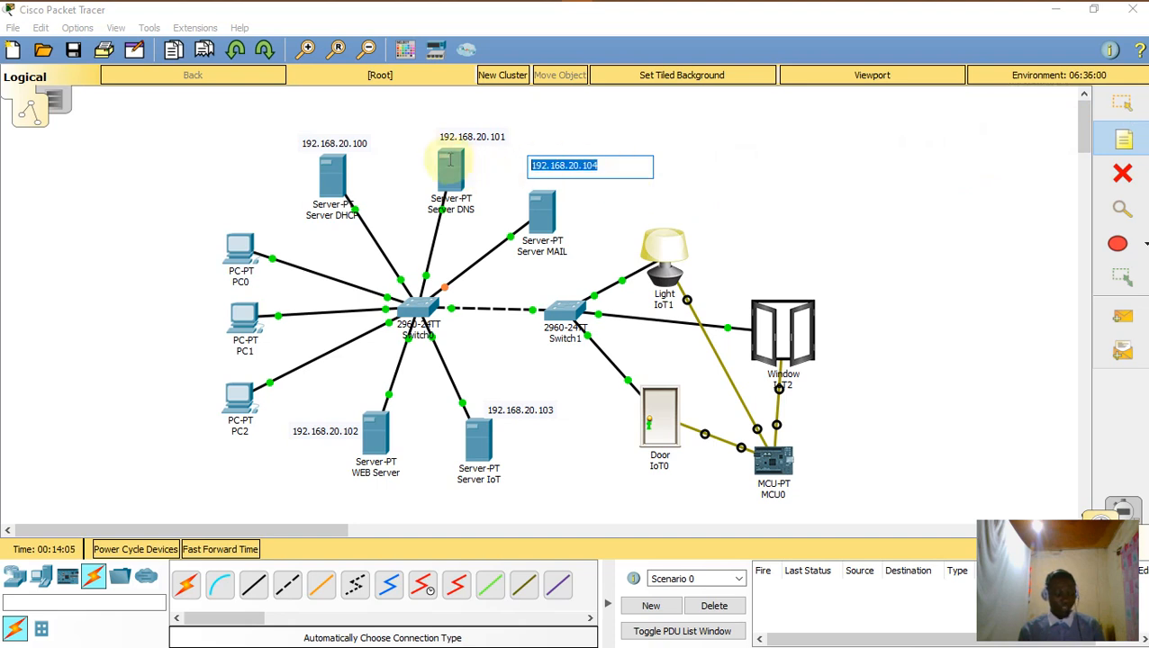
{"action": "left_click", "coordinate": [710, 188]}
{"action": "left_click", "coordinate": [1133, 106]}
{"action": "left_click_drag", "start_coordinate": [587, 166], "coordinate": [566, 175]}
Step: Give Server MAIL the static IP 192.168.20.104 with mask 255.255.255.0
{"action": "left_click", "coordinate": [679, 172]}
{"action": "left_click", "coordinate": [540, 211]}
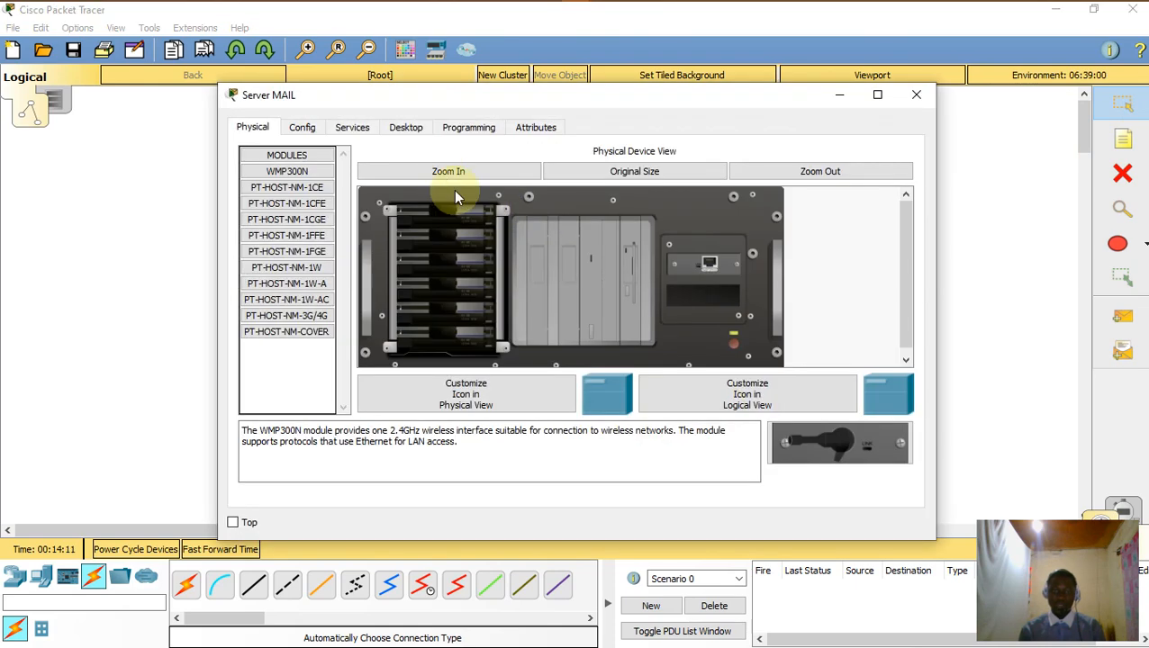
{"action": "left_click", "coordinate": [352, 127]}
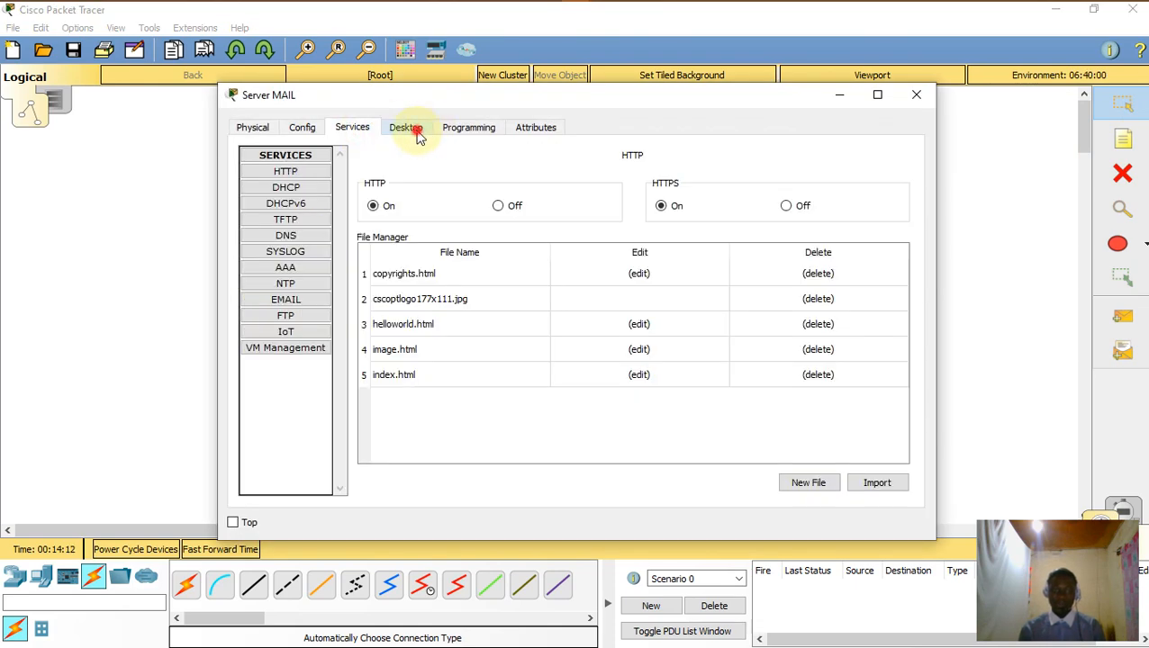
{"action": "left_click", "coordinate": [413, 131]}
{"action": "left_click", "coordinate": [311, 210]}
{"action": "left_click", "coordinate": [505, 224]}
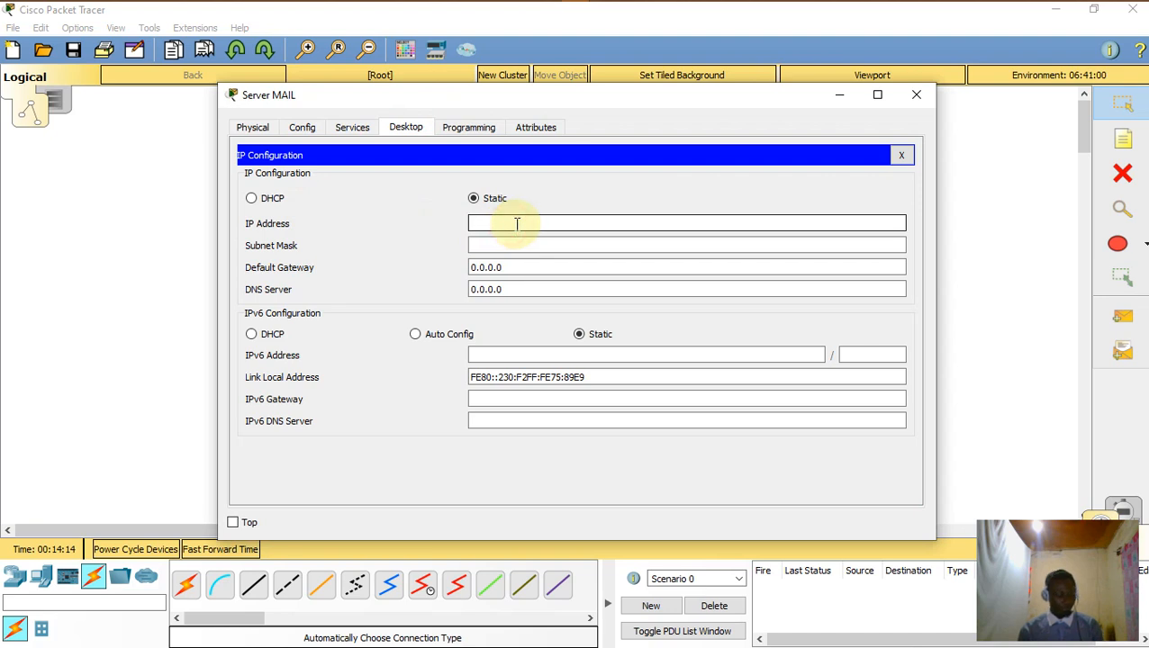
{"action": "type", "text": "192.168.20.104"}
{"action": "left_click", "coordinate": [544, 244]}
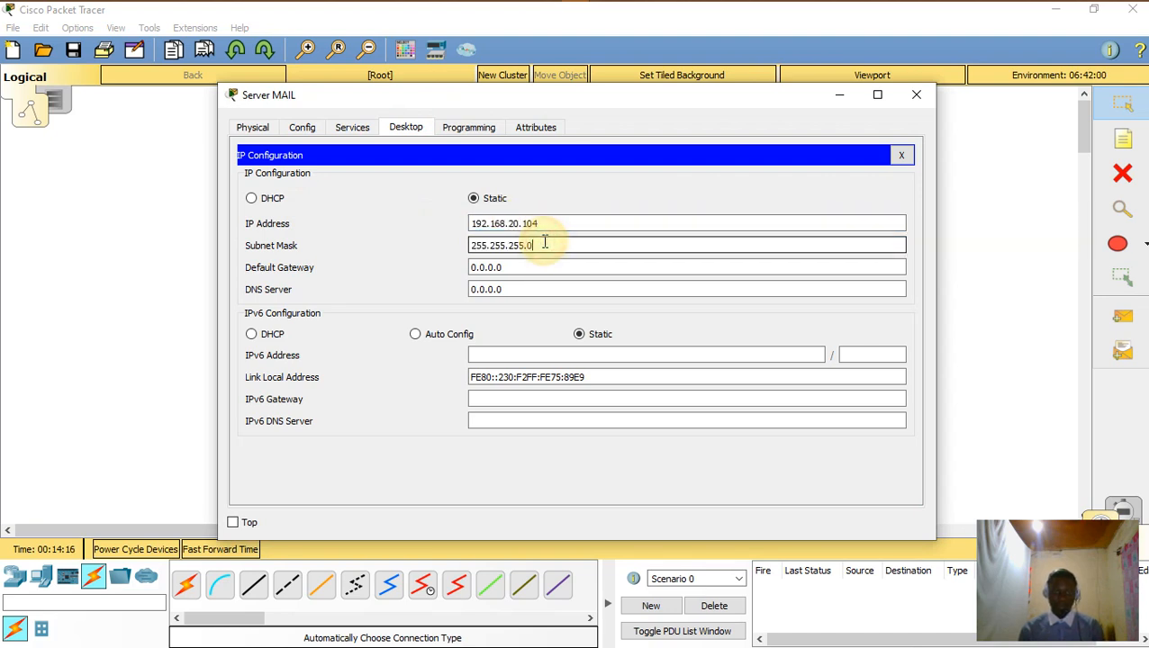
Step: Set Server MAIL's DNS server to 192.168.20.101 and bring up its EMAIL service settings
{"action": "left_click_drag", "start_coordinate": [526, 287], "coordinate": [362, 303]}
{"action": "key", "text": "ctrl+v"}
{"action": "key", "text": "BackSpace"}
{"action": "type", "text": "1"}
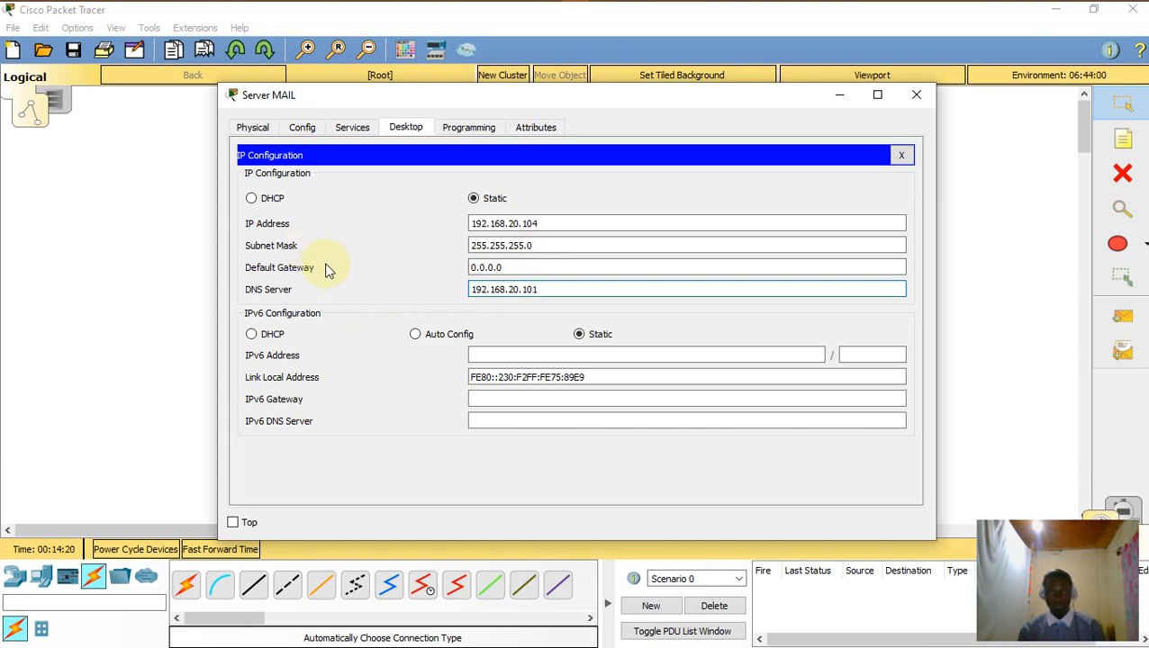
{"action": "left_click", "coordinate": [352, 127]}
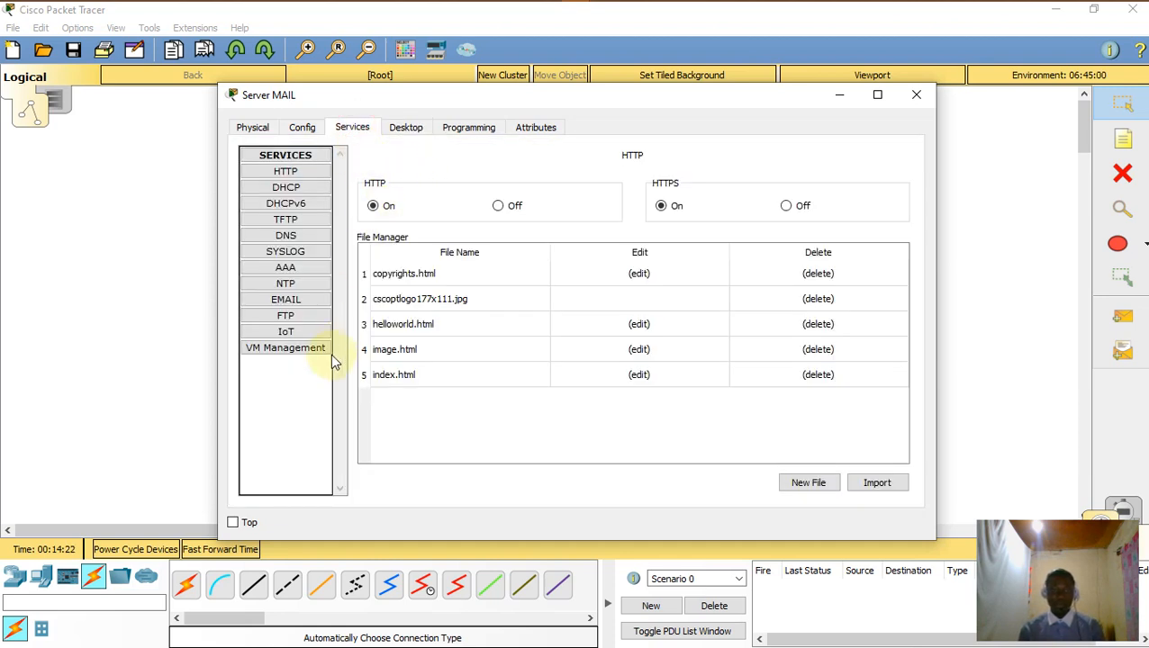
{"action": "left_click", "coordinate": [303, 299]}
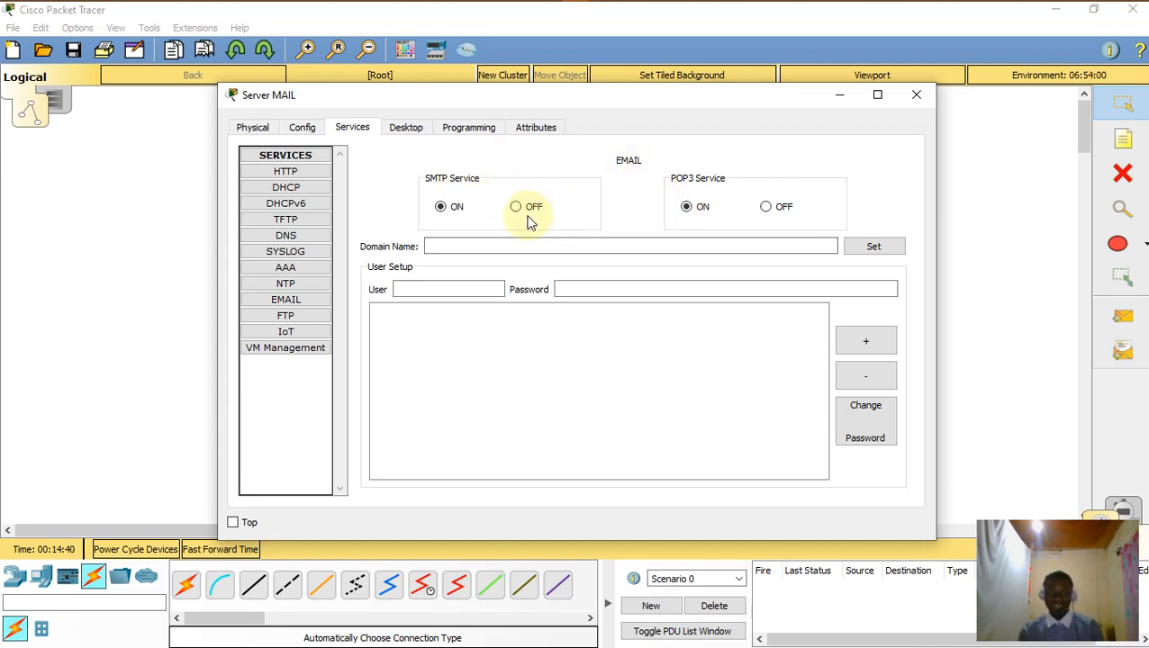
Step: Set the mail server's domain name to mediatech.com
{"action": "left_click", "coordinate": [480, 251]}
{"action": "left_click", "coordinate": [475, 298]}
{"action": "left_click", "coordinate": [499, 244]}
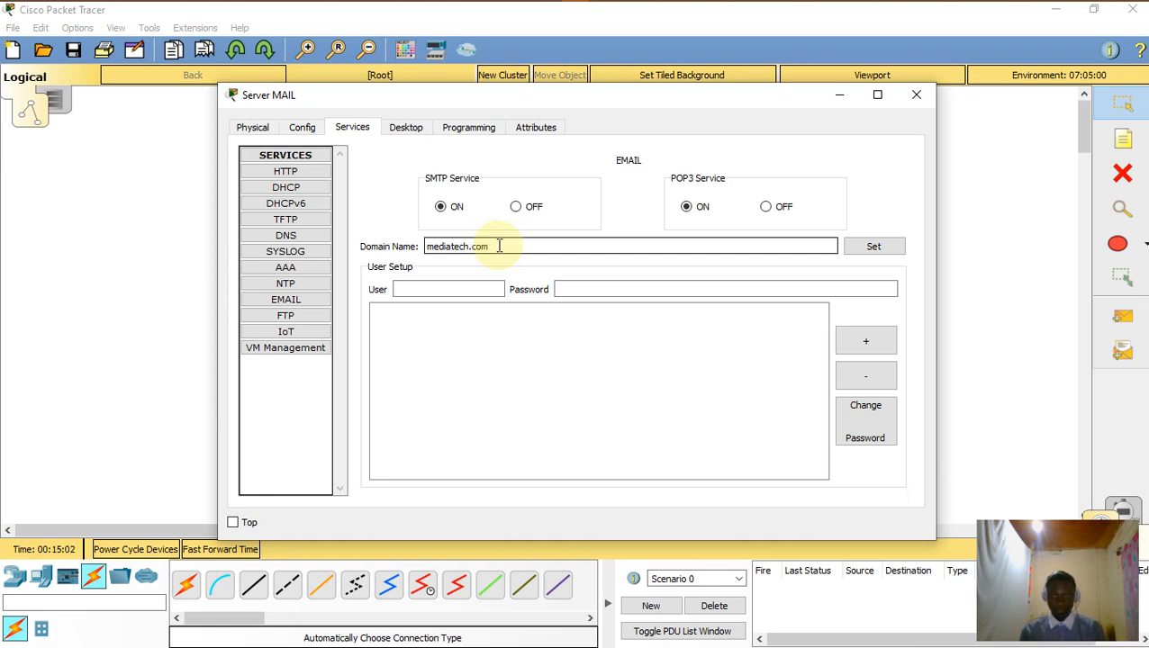
{"action": "left_click", "coordinate": [878, 248]}
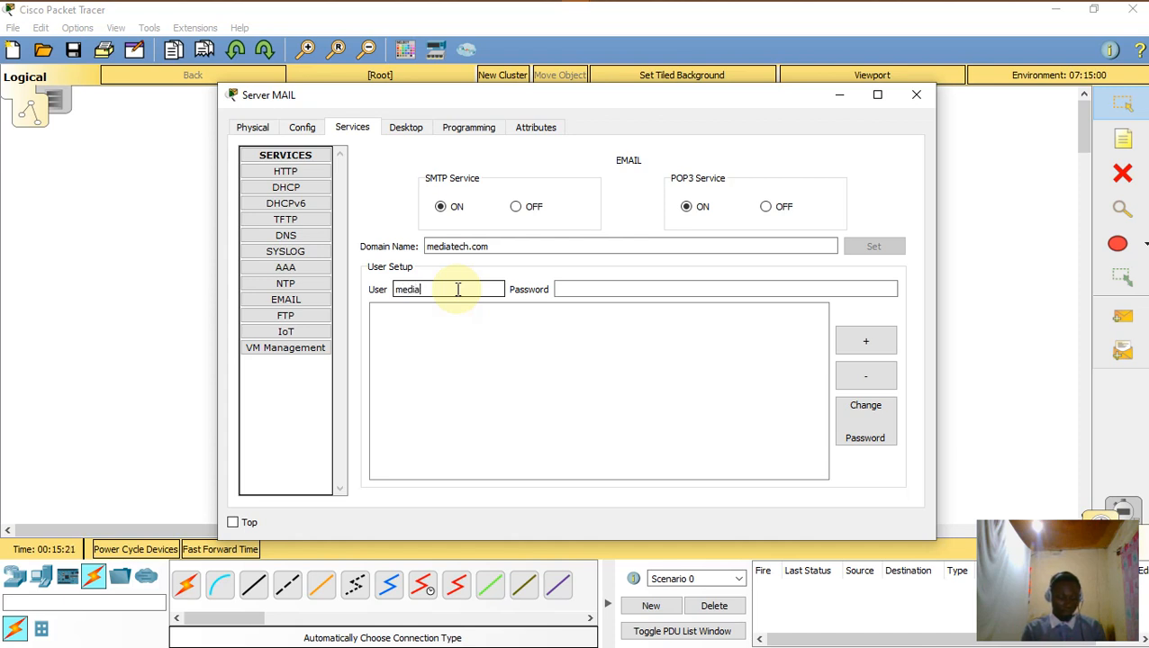
Step: Add the first two mail user accounts, including 'tech', each with its password
{"action": "left_click", "coordinate": [579, 288]}
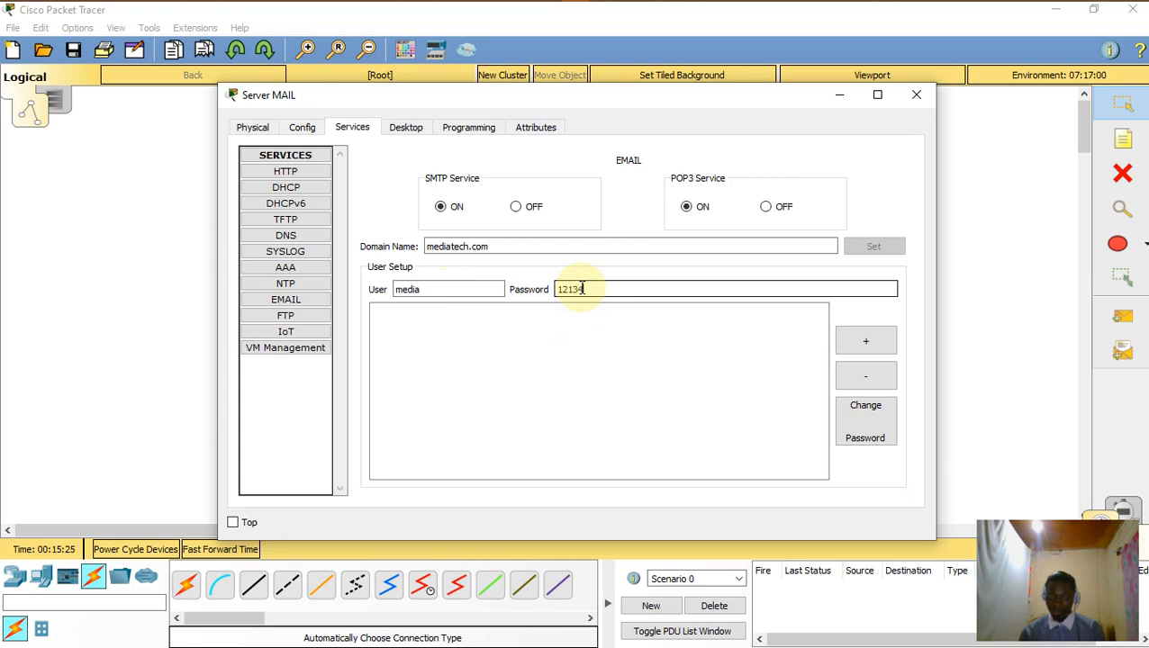
{"action": "type", "text": "12134"}
{"action": "left_click_drag", "start_coordinate": [607, 290], "coordinate": [329, 282]}
{"action": "type", "text": "1234"}
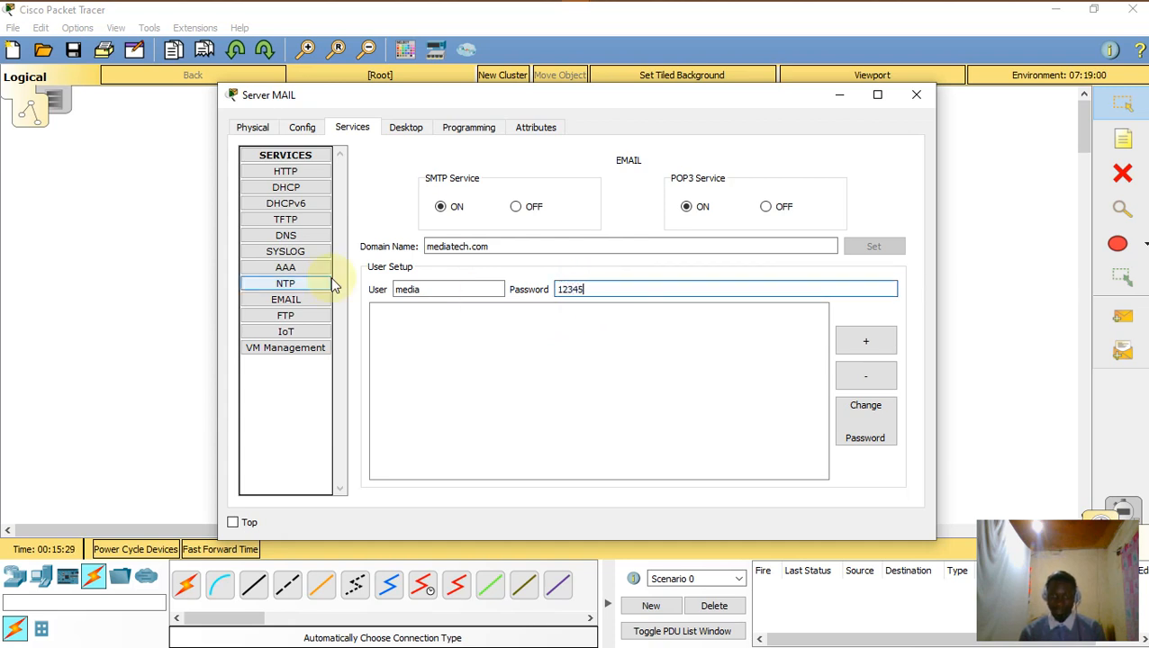
{"action": "left_click", "coordinate": [865, 341]}
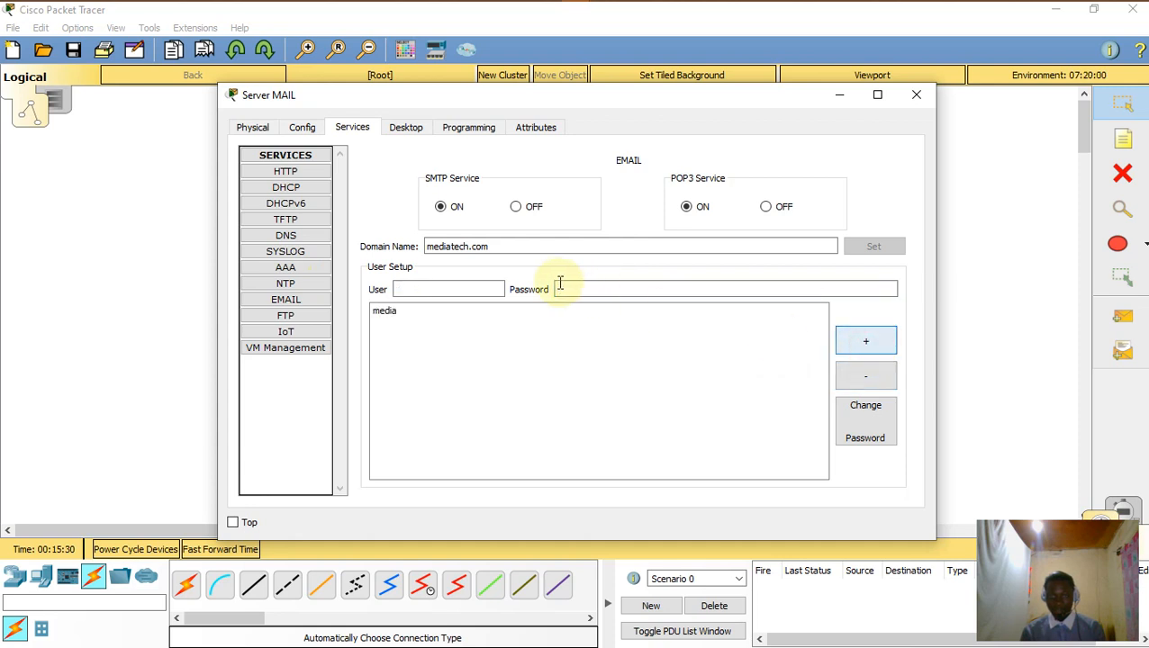
{"action": "left_click", "coordinate": [438, 290]}
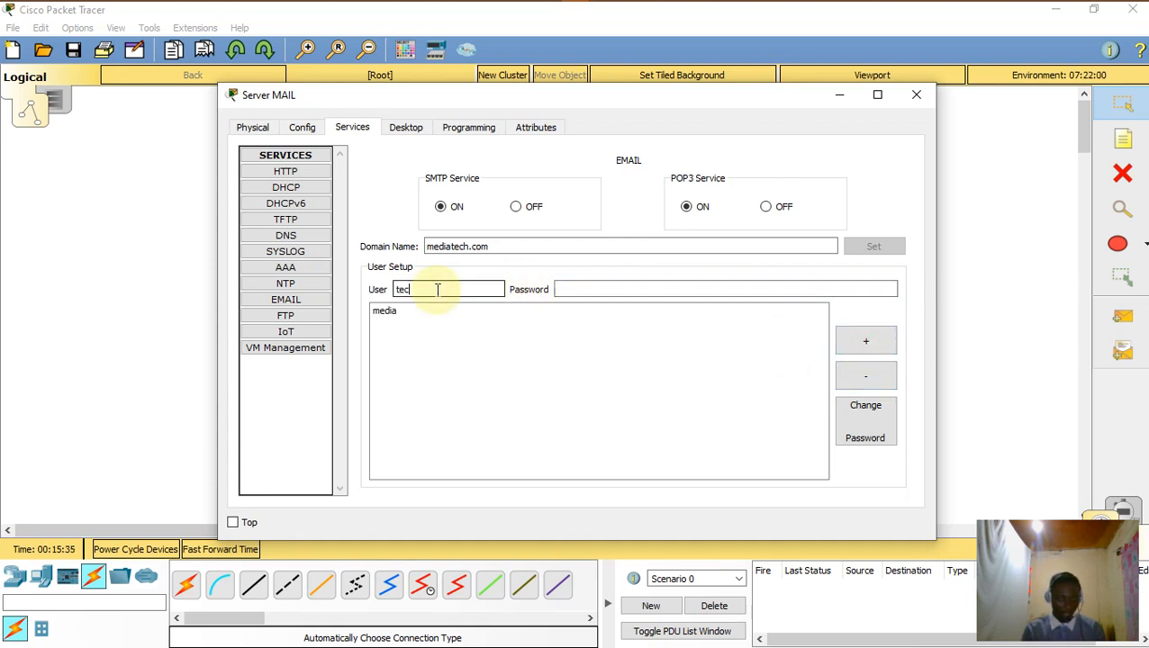
{"action": "type", "text": "tech"}
{"action": "left_click", "coordinate": [590, 288]}
{"action": "type", "text": "12"}
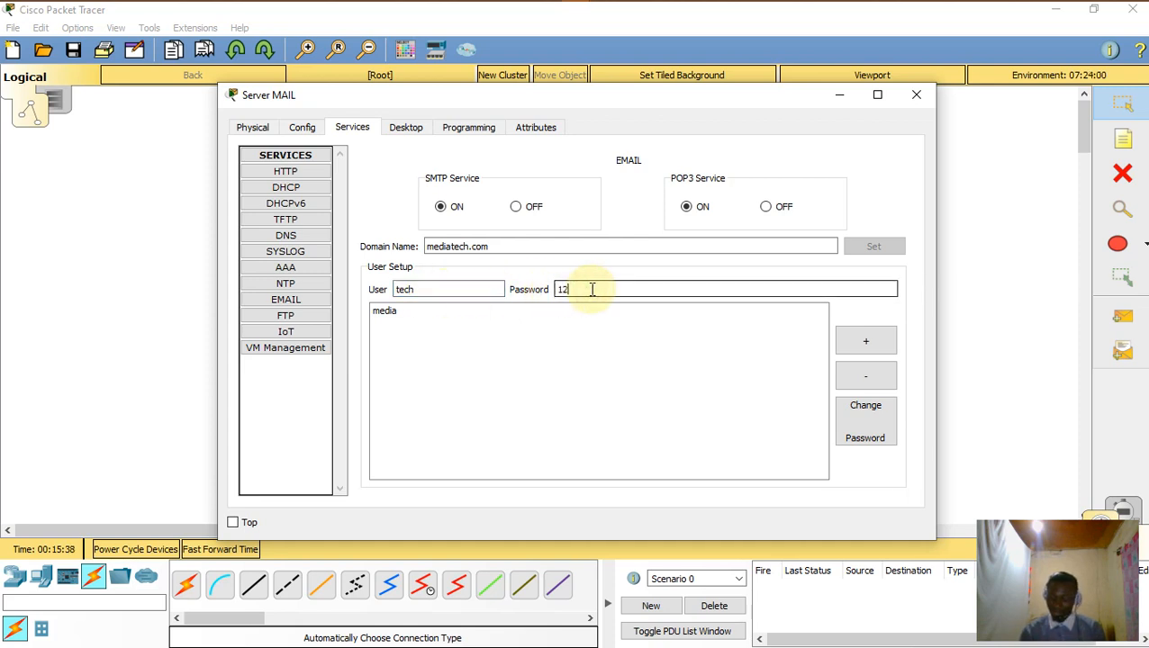
{"action": "type", "text": "345"}
{"action": "left_click", "coordinate": [863, 341]}
Step: Add a third mail user 'youtube' and close the server window
{"action": "left_click", "coordinate": [447, 286]}
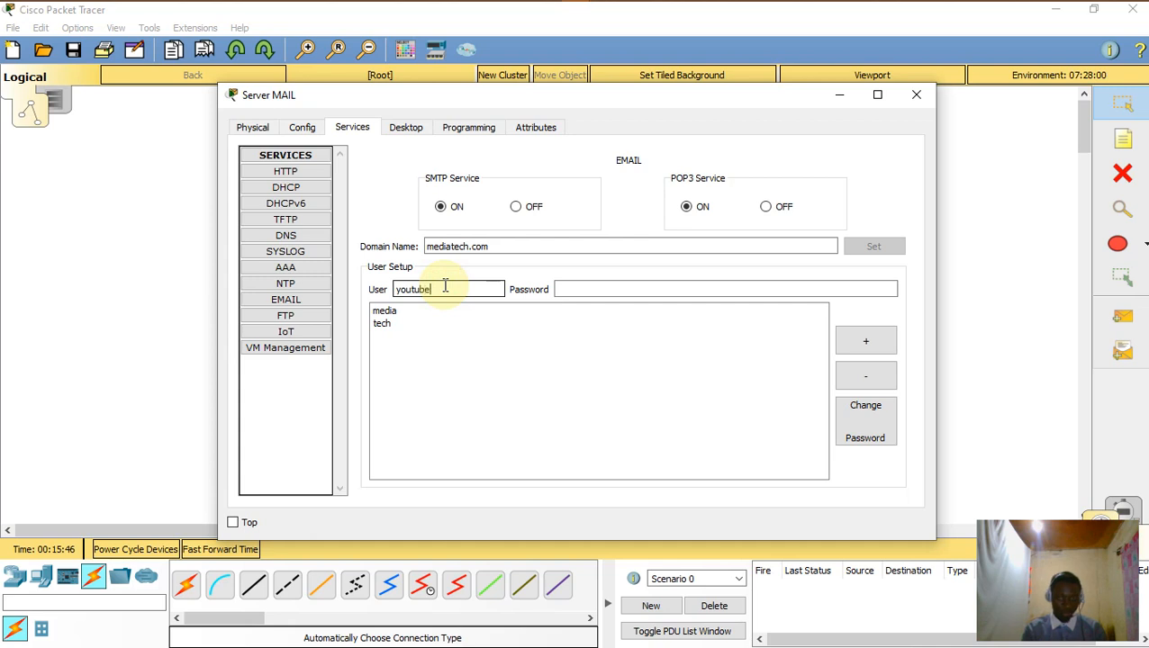
{"action": "type", "text": "youtube"}
{"action": "left_click", "coordinate": [571, 286]}
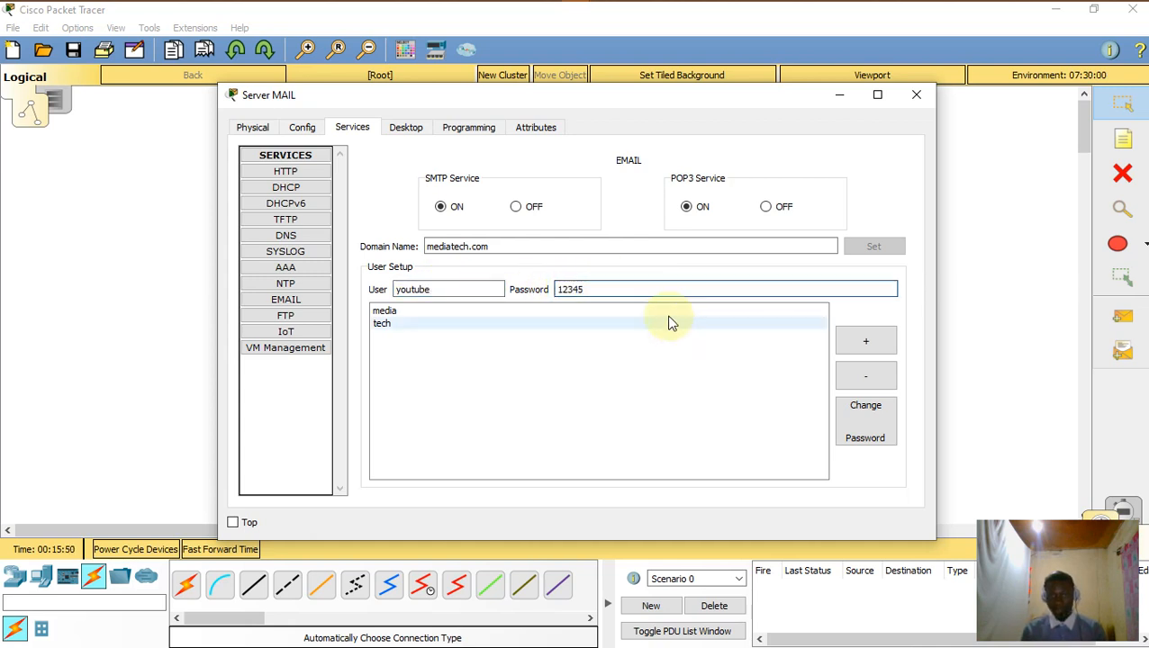
{"action": "left_click", "coordinate": [866, 341]}
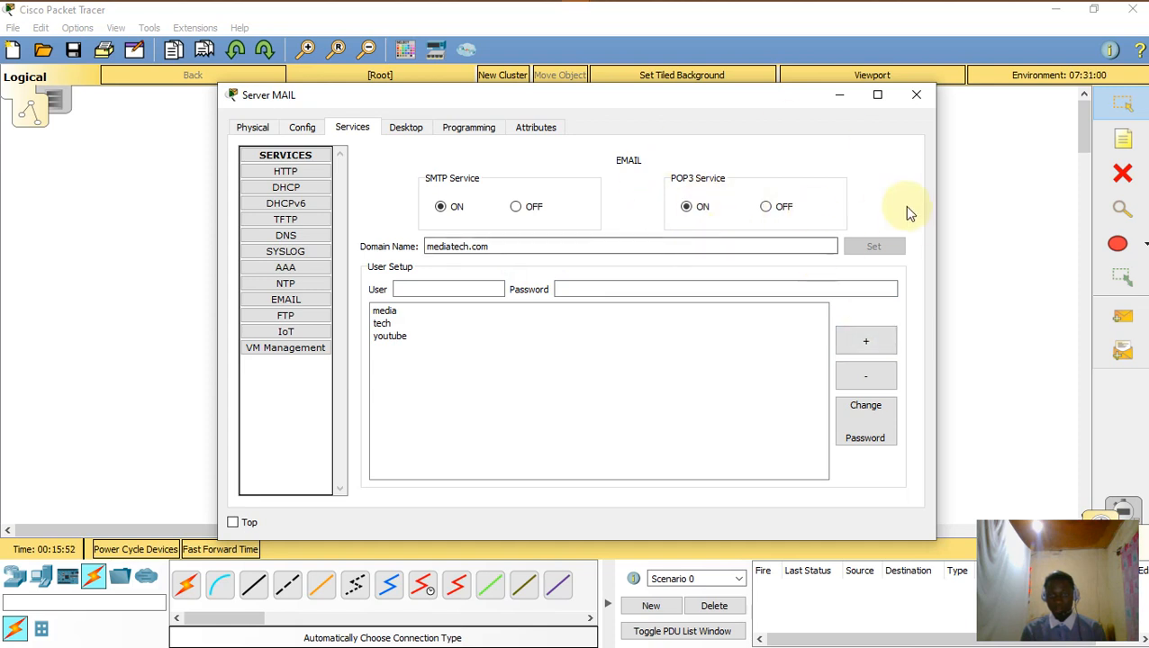
{"action": "left_click", "coordinate": [917, 94]}
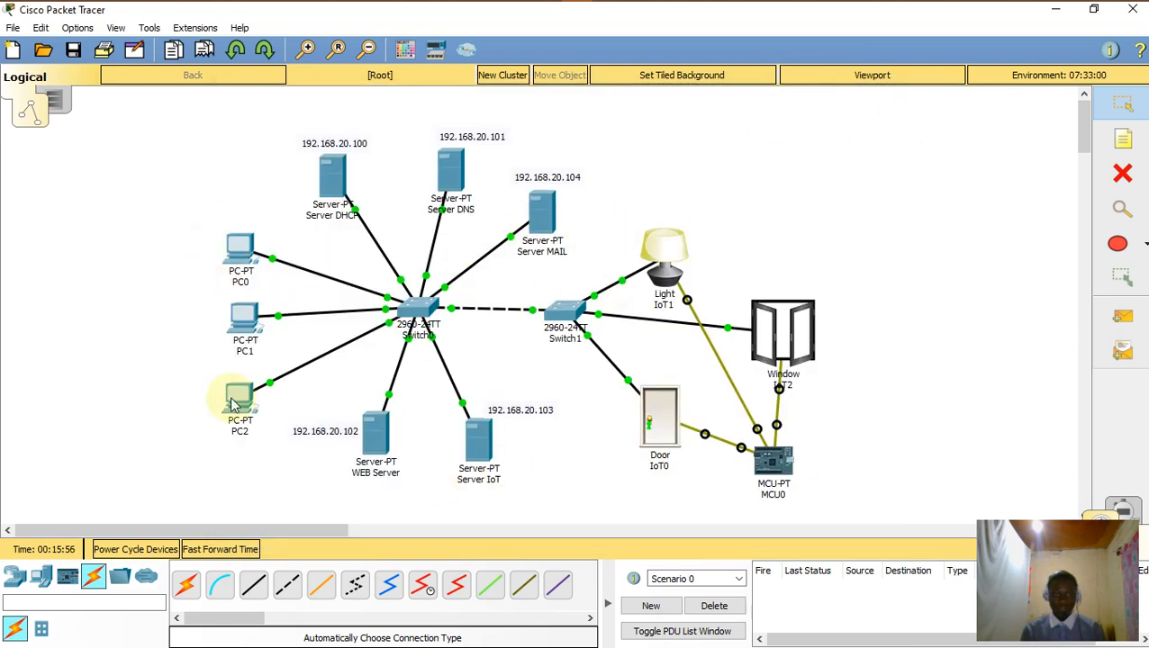
Step: In PC0's email setup, enter the display name, address, and 192.168.20.104 as incoming and outgoing server
{"action": "left_click", "coordinate": [240, 253]}
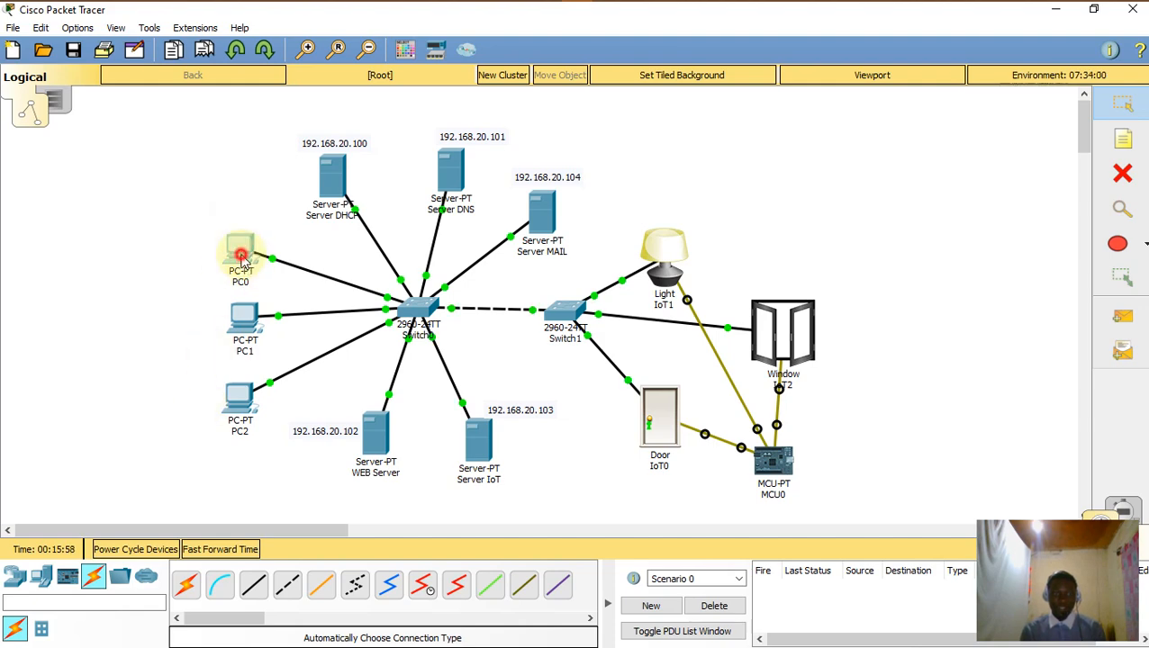
{"action": "scroll", "coordinate": [468, 315], "scroll_direction": "down", "scroll_amount": 2}
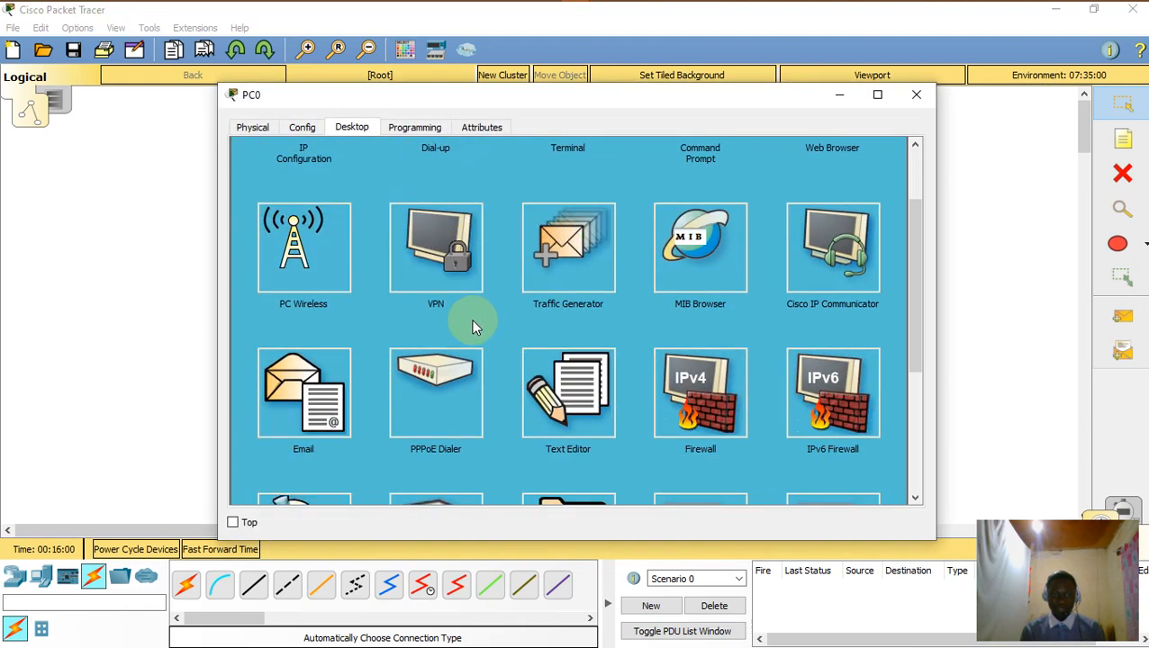
{"action": "left_click", "coordinate": [315, 422]}
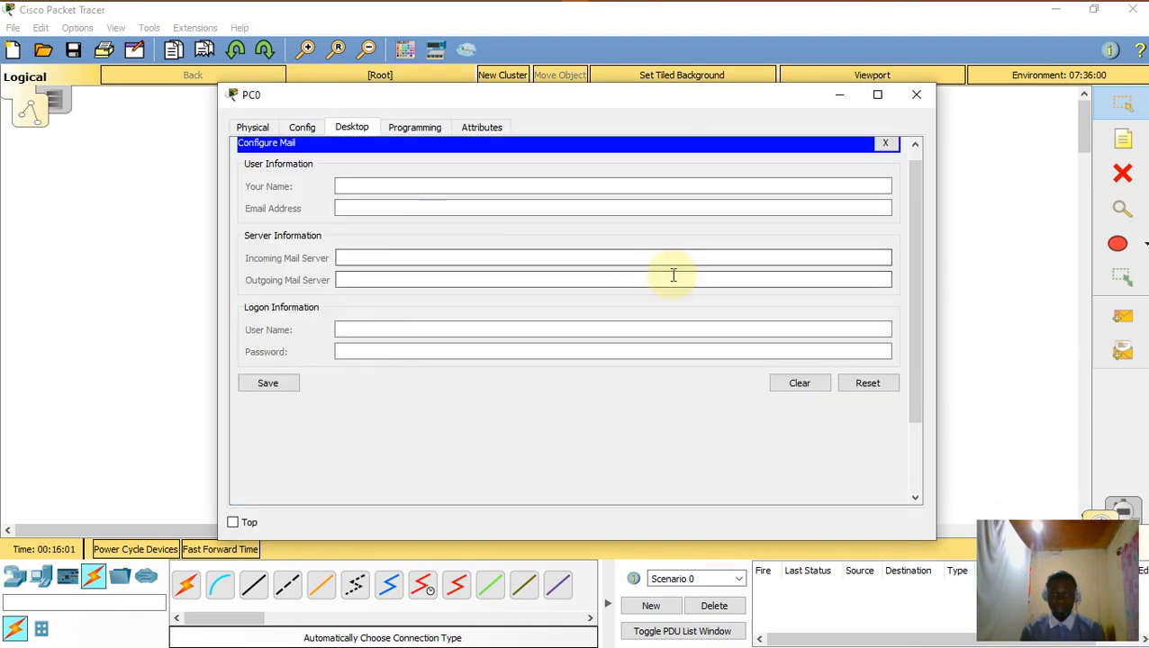
{"action": "left_click", "coordinate": [446, 200]}
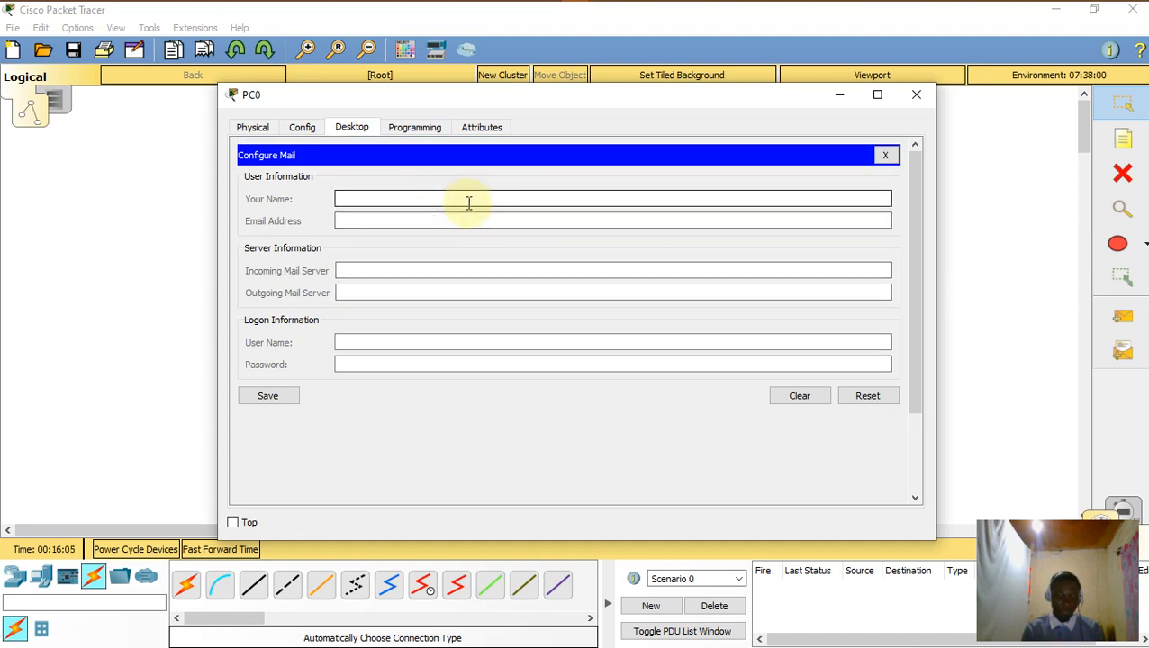
{"action": "type", "text": "media"}
{"action": "left_click", "coordinate": [459, 224]}
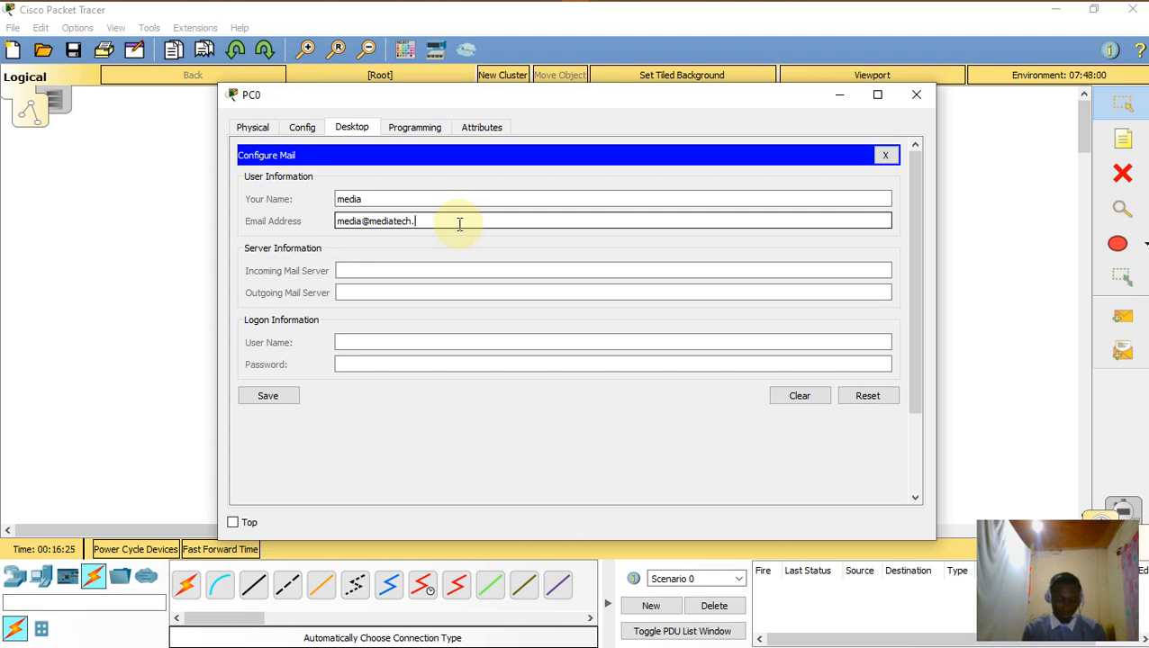
{"action": "left_click", "coordinate": [428, 266]}
{"action": "type", "text": "192.168.20.104"}
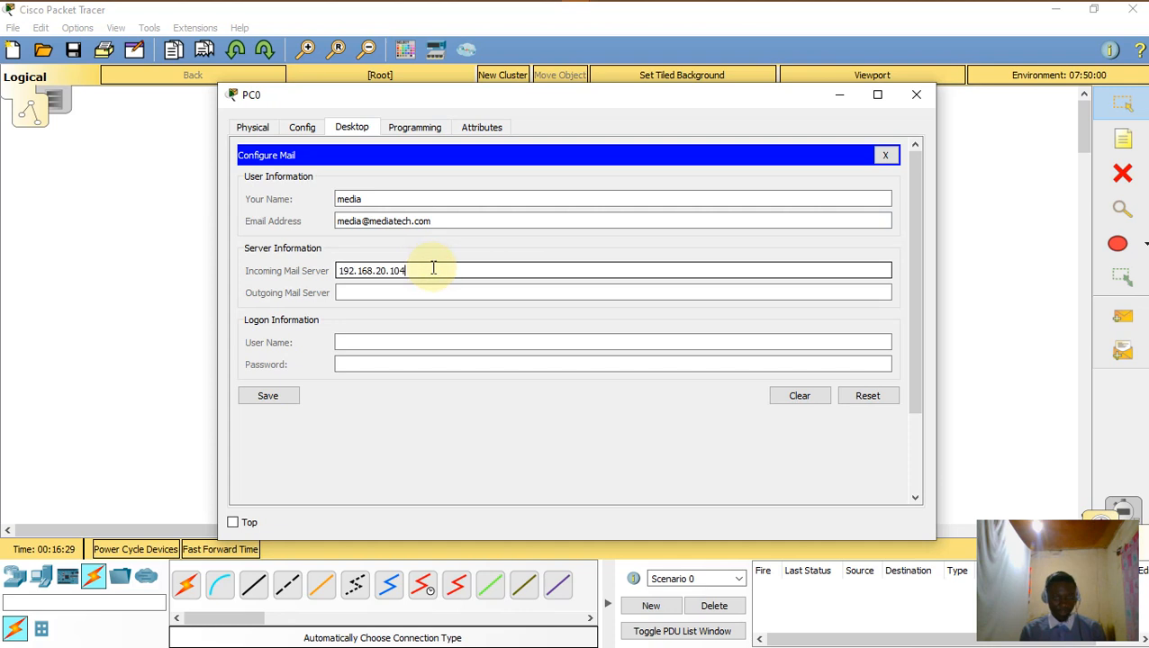
{"action": "left_click", "coordinate": [423, 291]}
{"action": "type", "text": "192.168.20.104"}
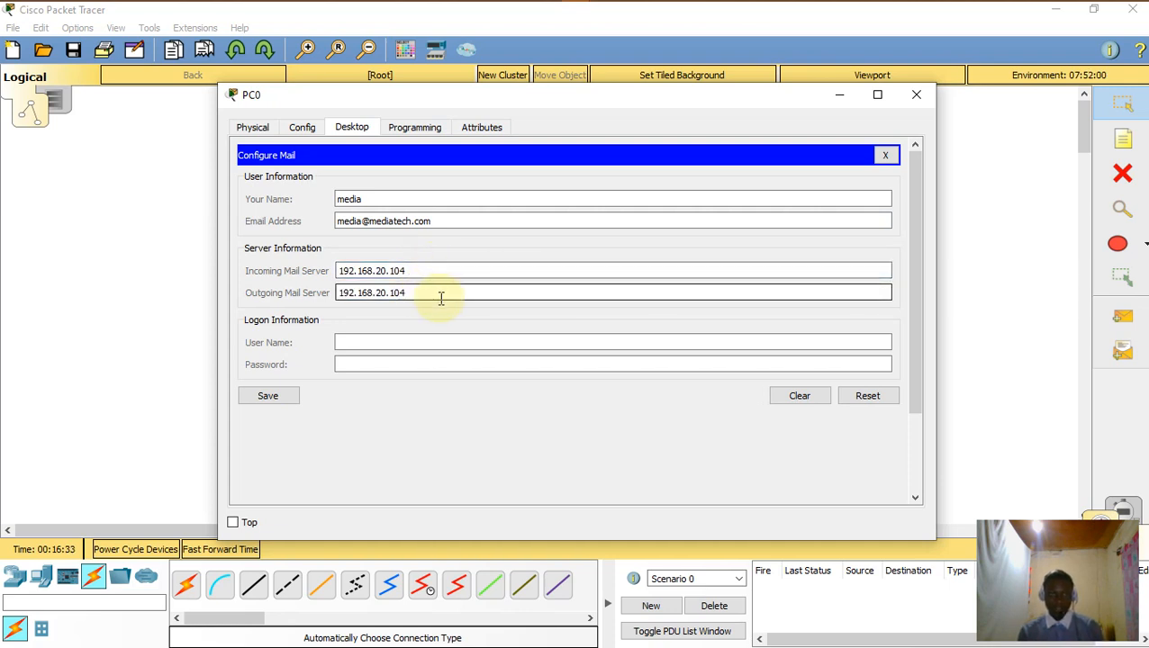
Step: Enter PC0's login user name 'media' and password, save, and close the window
{"action": "left_click", "coordinate": [415, 339]}
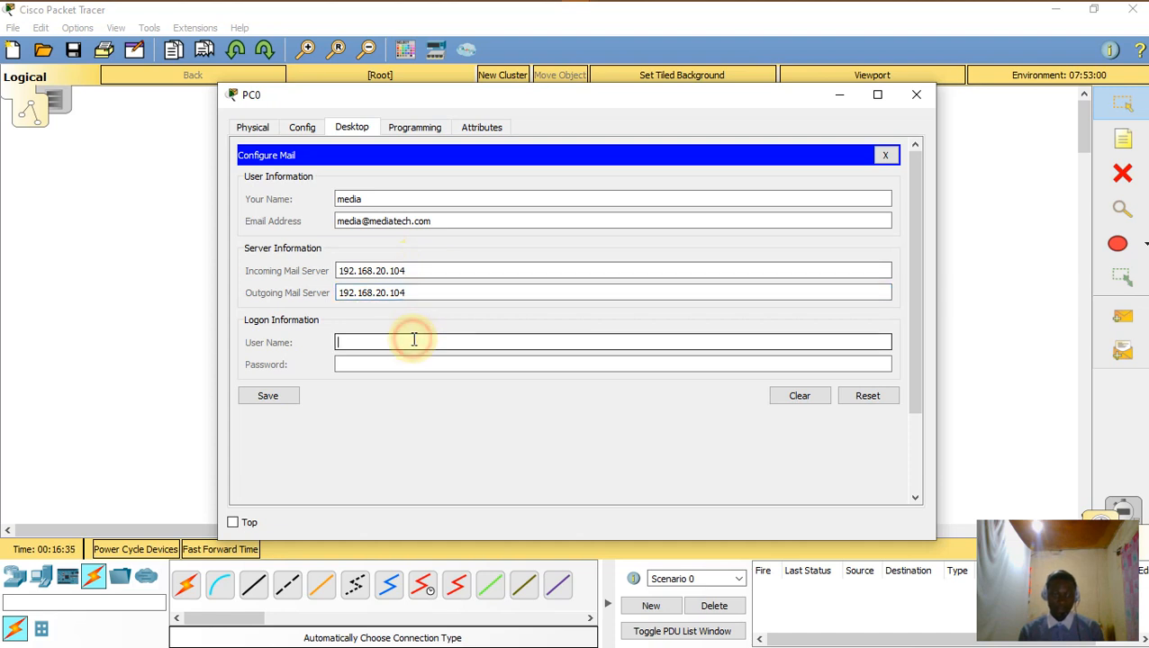
{"action": "type", "text": "media"}
{"action": "left_click", "coordinate": [429, 366]}
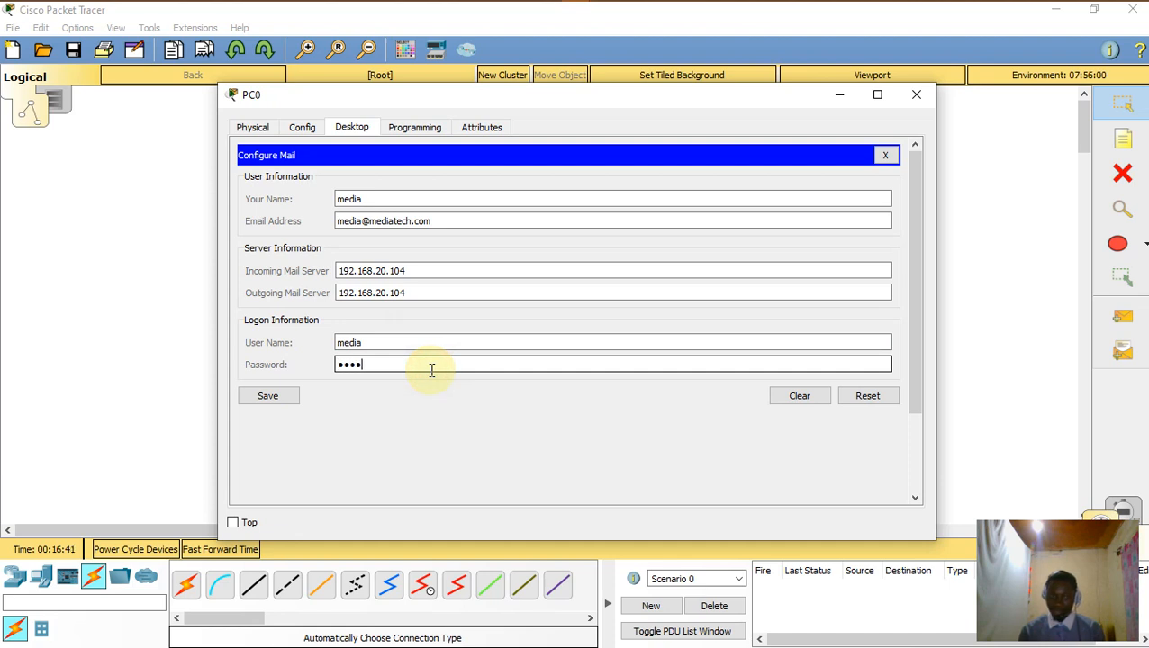
{"action": "left_click", "coordinate": [272, 401]}
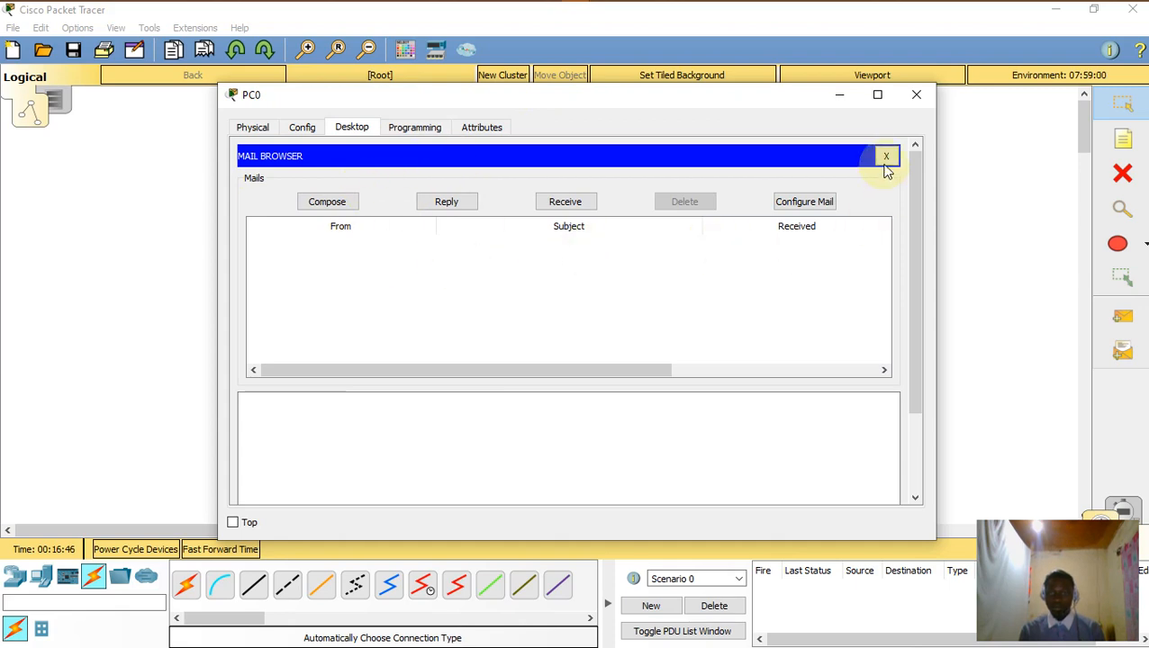
{"action": "left_click", "coordinate": [916, 95]}
Step: In PC1's email setup, enter its name, mediatech.com address, and 192.168.20.104 for both mail servers
{"action": "left_click", "coordinate": [244, 324]}
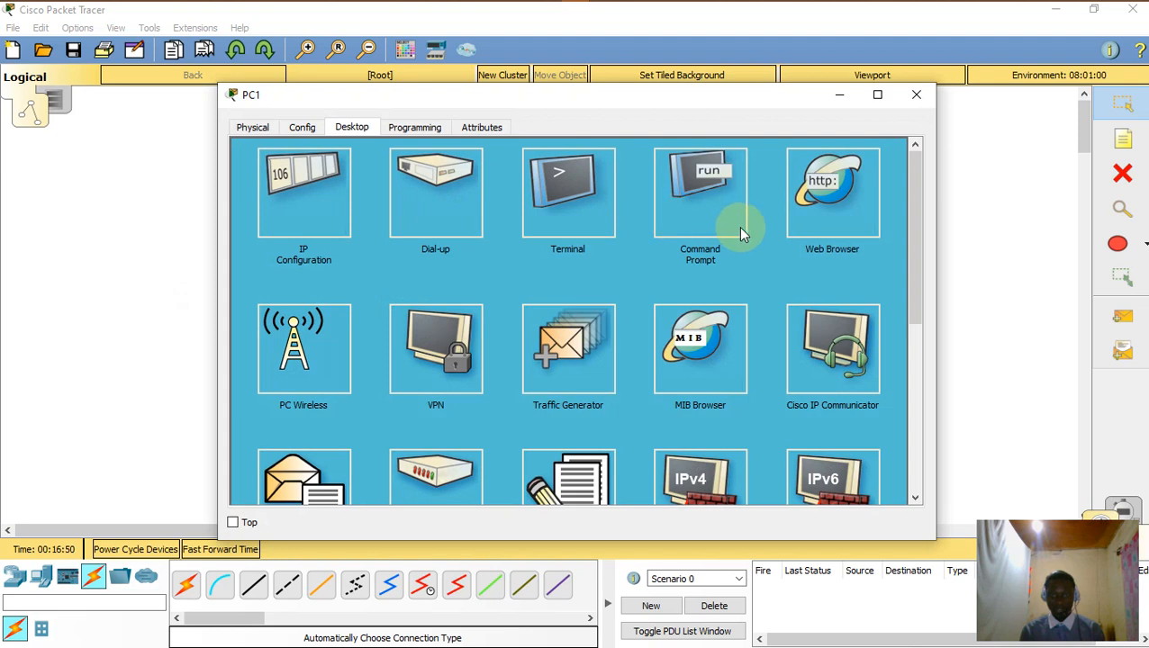
{"action": "left_click", "coordinate": [324, 469]}
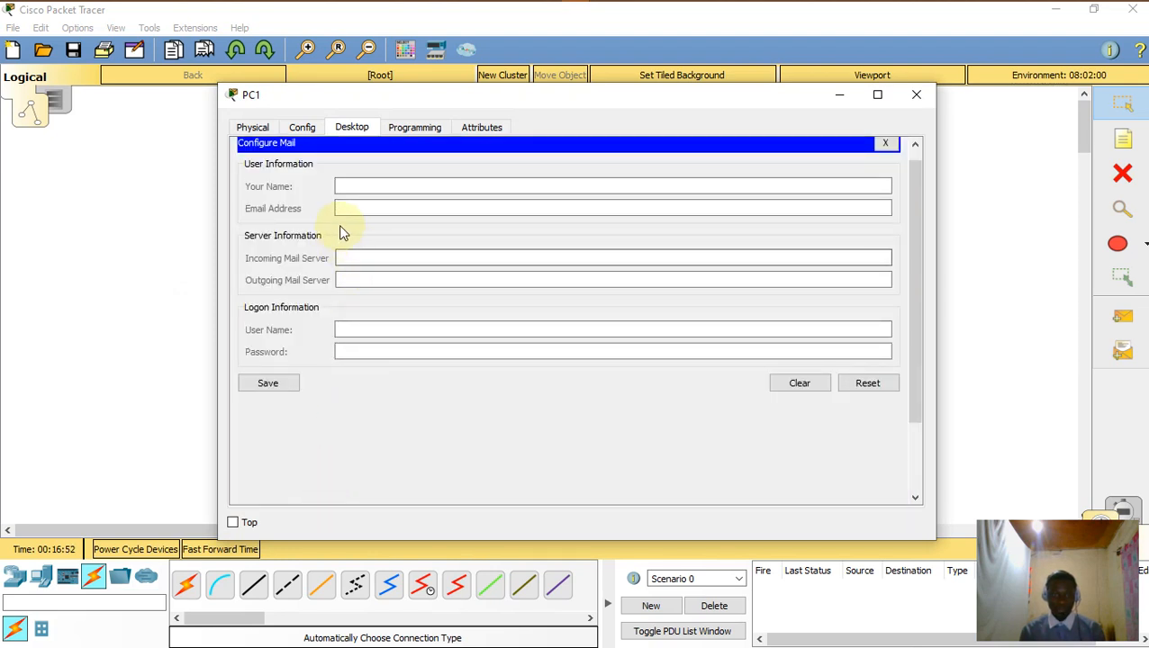
{"action": "left_click", "coordinate": [391, 186]}
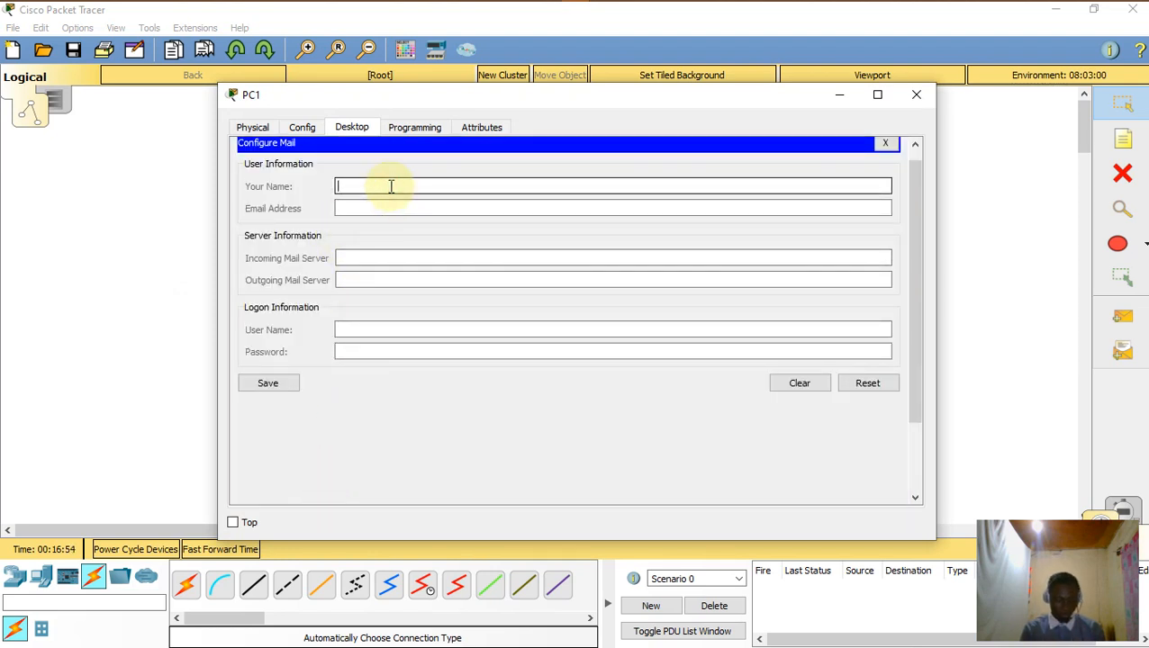
{"action": "left_click", "coordinate": [409, 207]}
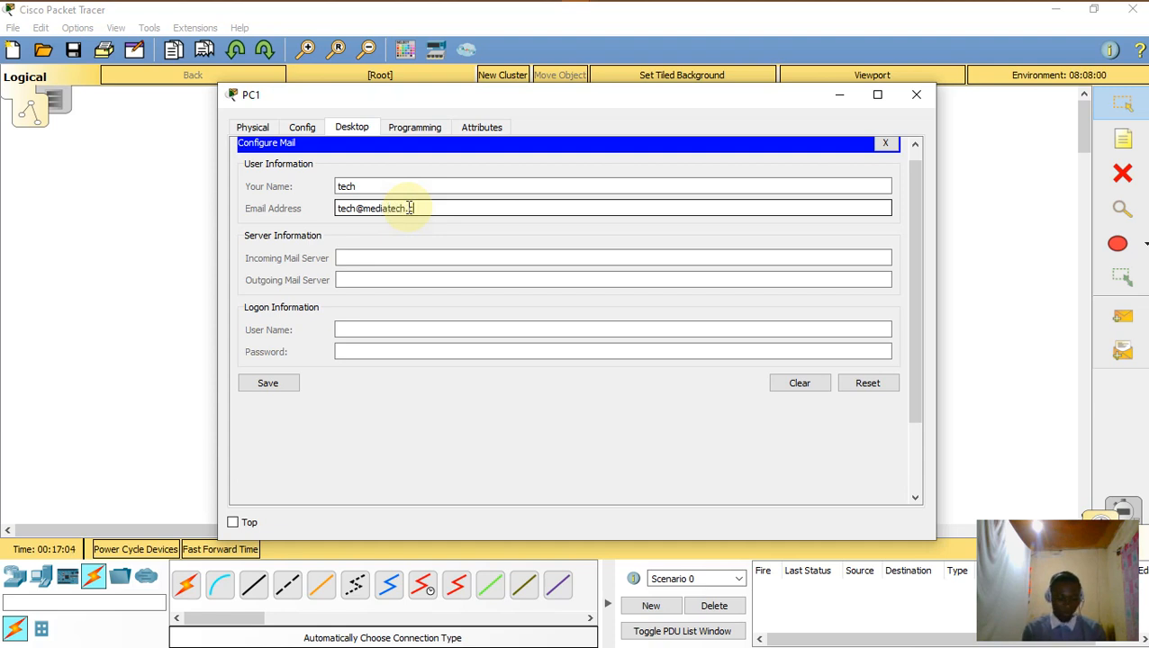
{"action": "left_click", "coordinate": [435, 257]}
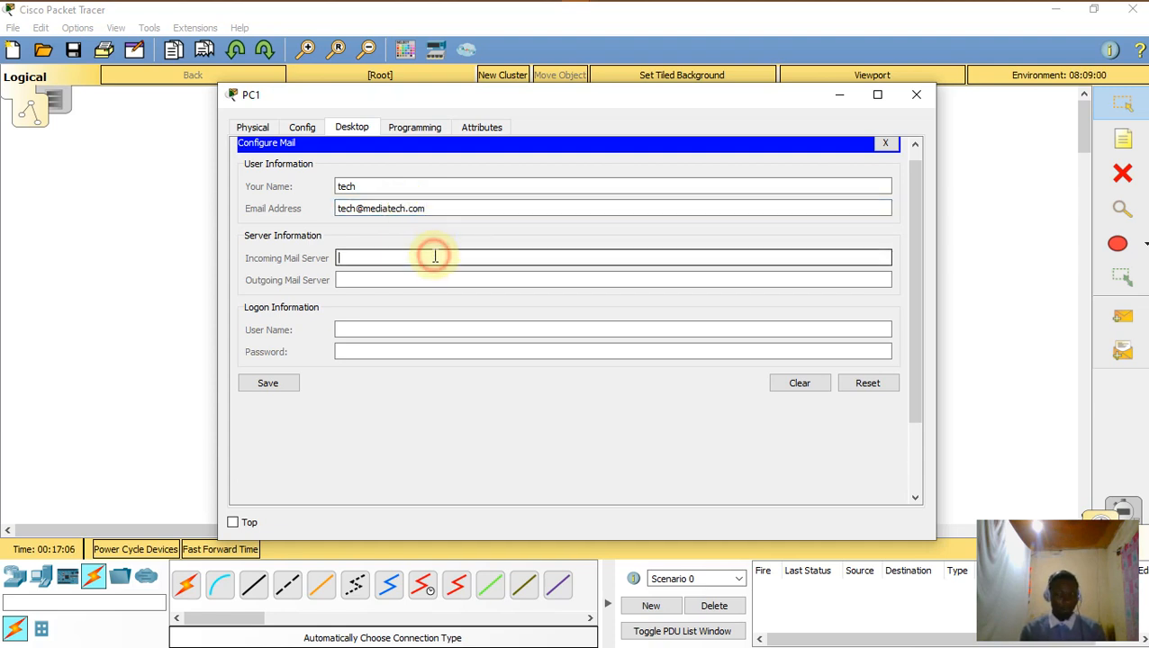
{"action": "type", "text": "192.168.20.104"}
{"action": "left_click", "coordinate": [435, 277]}
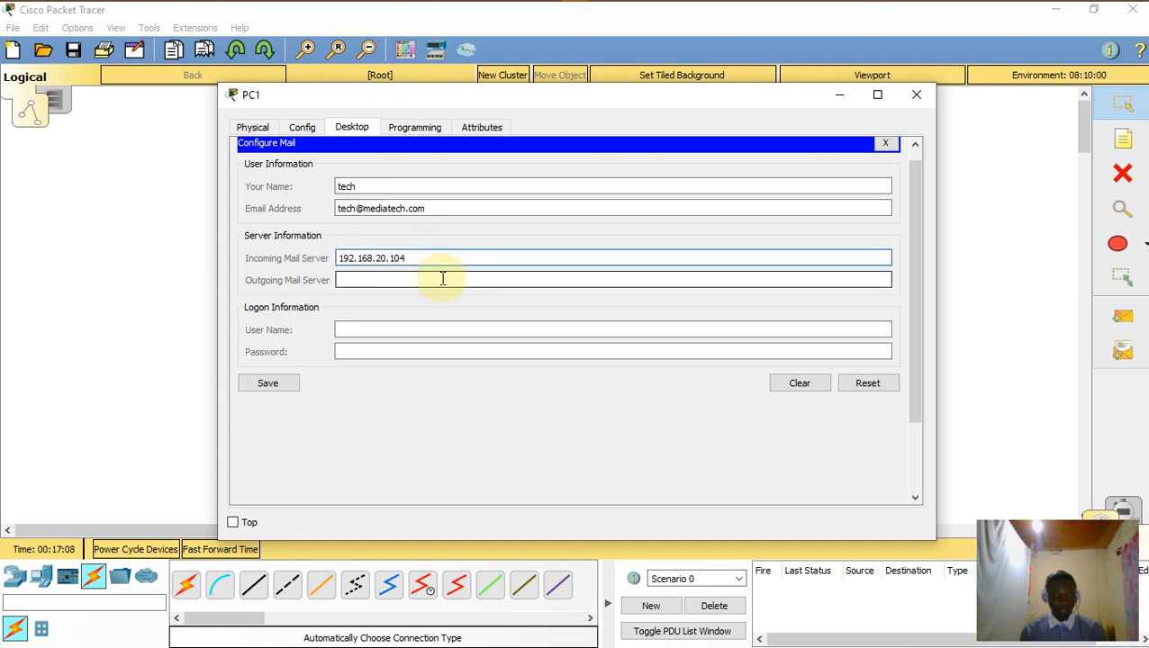
{"action": "key", "text": "ctrl+v"}
Step: Enter PC1's login user name and password and save the mail settings
{"action": "left_click", "coordinate": [407, 329]}
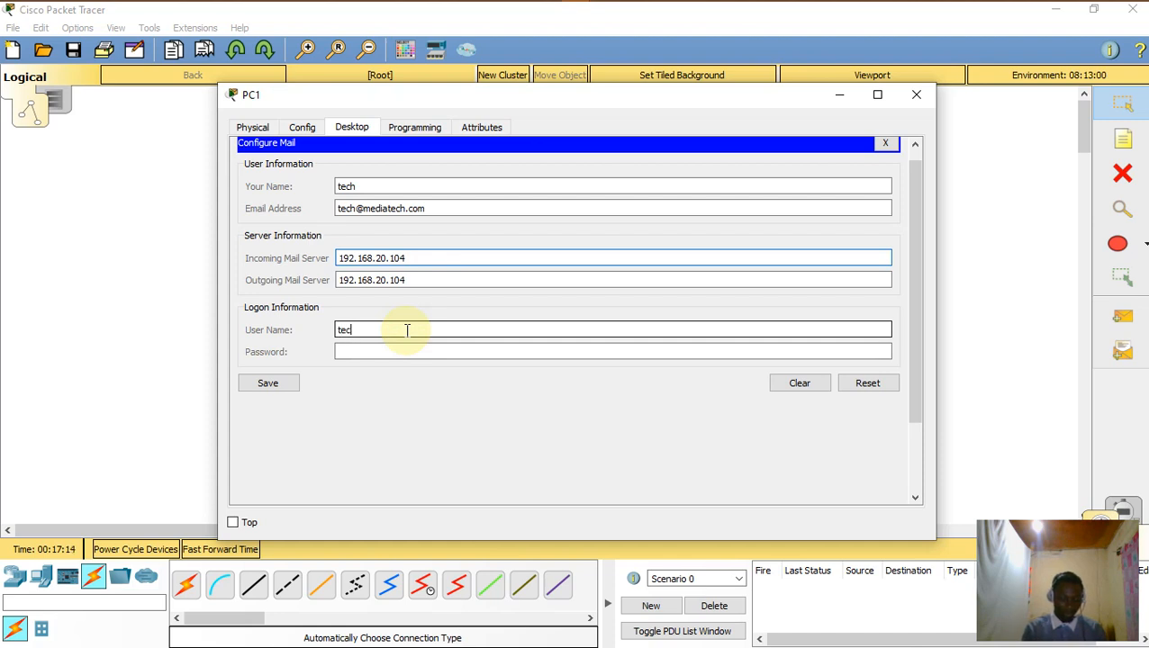
{"action": "left_click", "coordinate": [418, 352]}
{"action": "type", "text": "•••••"}
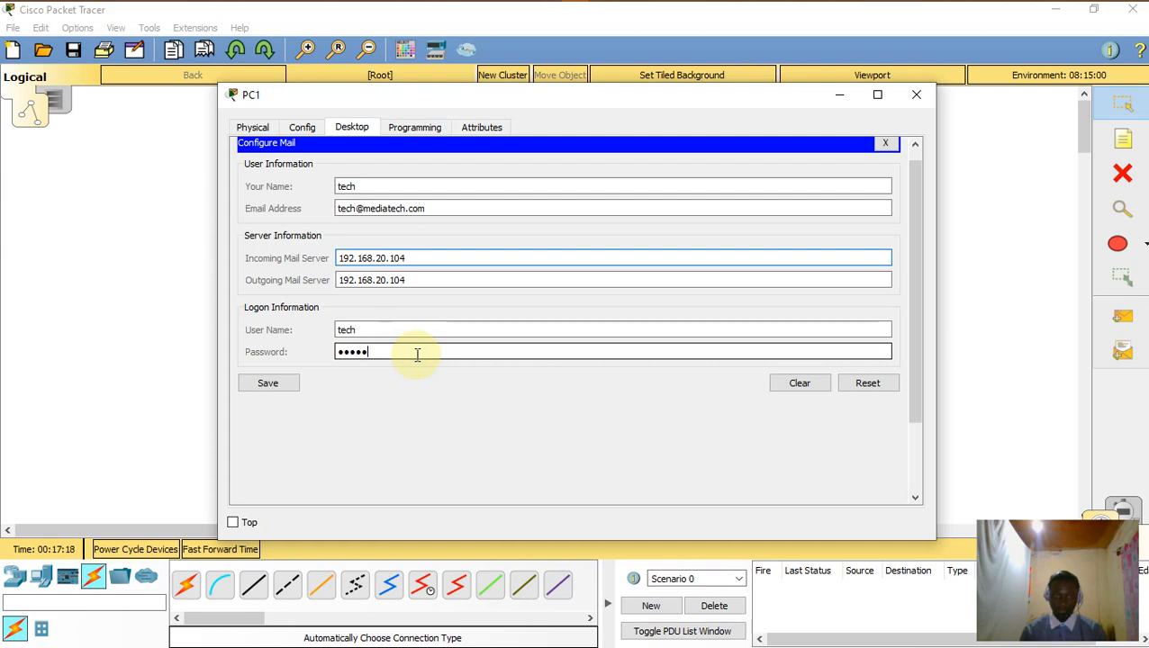
{"action": "left_click", "coordinate": [261, 385]}
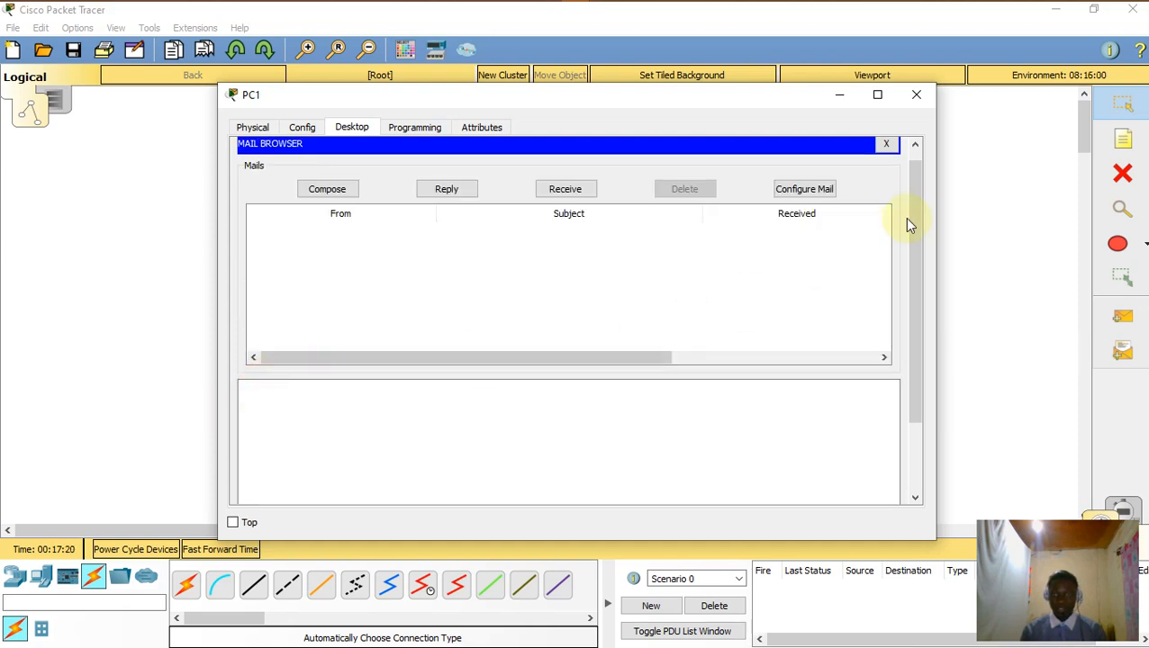
Step: Close PC1 and, in PC2's email setup, enter and correct the display name and email address
{"action": "left_click", "coordinate": [916, 96]}
{"action": "left_click", "coordinate": [239, 400]}
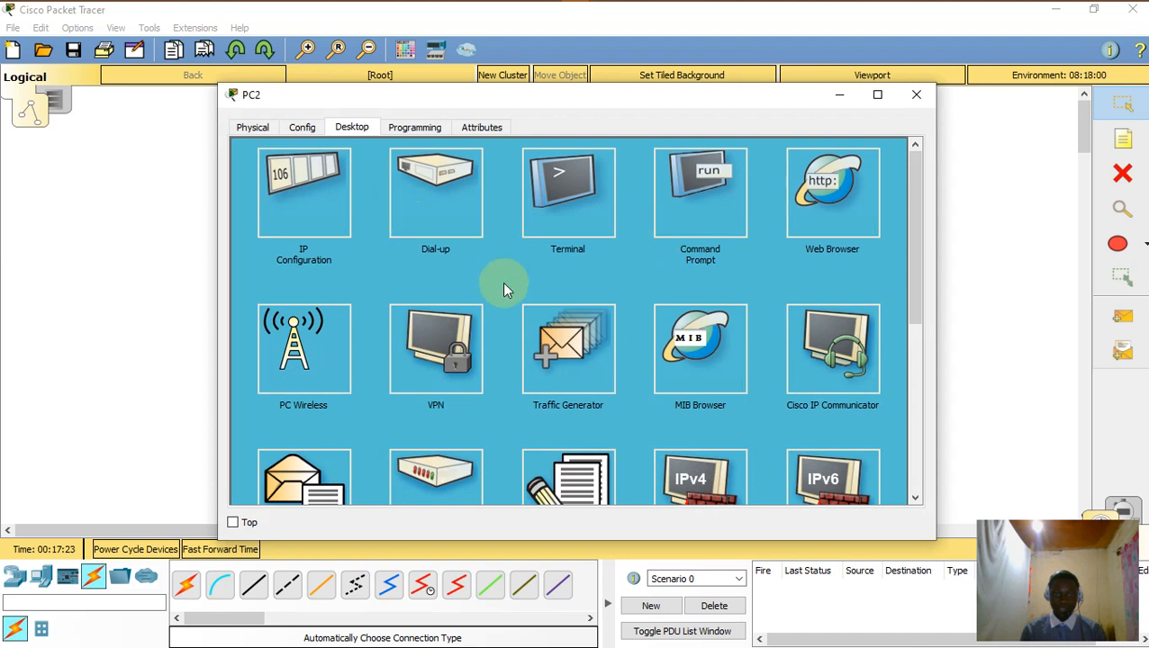
{"action": "left_click", "coordinate": [304, 475]}
{"action": "left_click", "coordinate": [372, 187]}
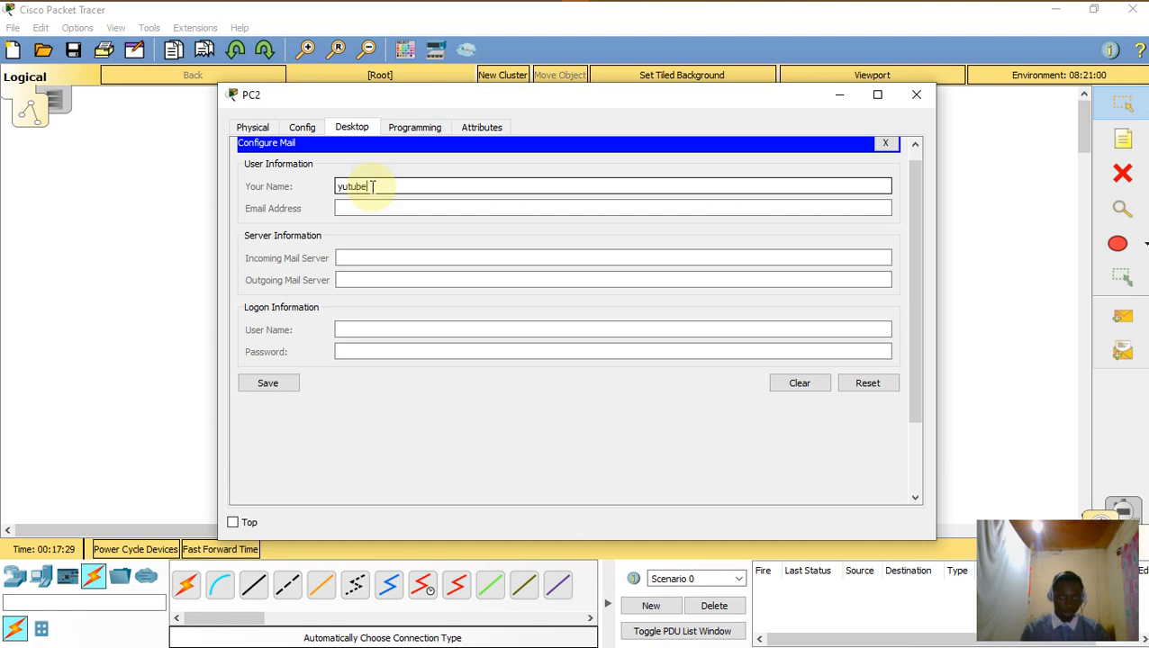
{"action": "left_click", "coordinate": [381, 207]}
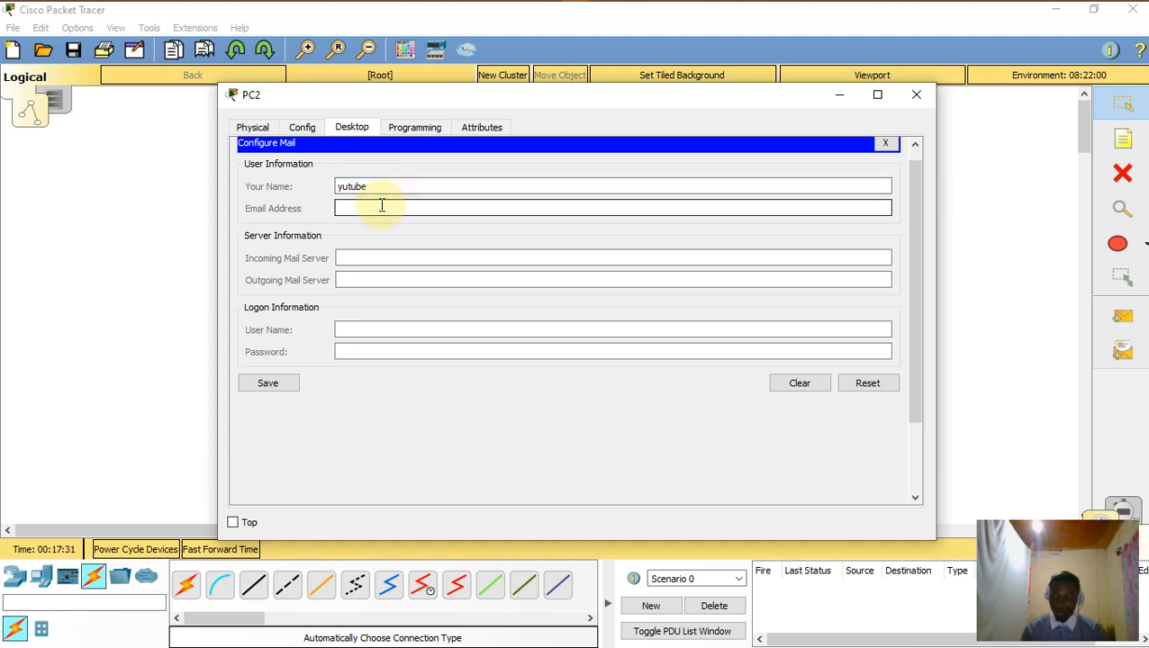
{"action": "left_click", "coordinate": [351, 186]}
{"action": "left_click", "coordinate": [340, 187]}
{"action": "left_click_drag", "start_coordinate": [341, 187], "coordinate": [345, 188]}
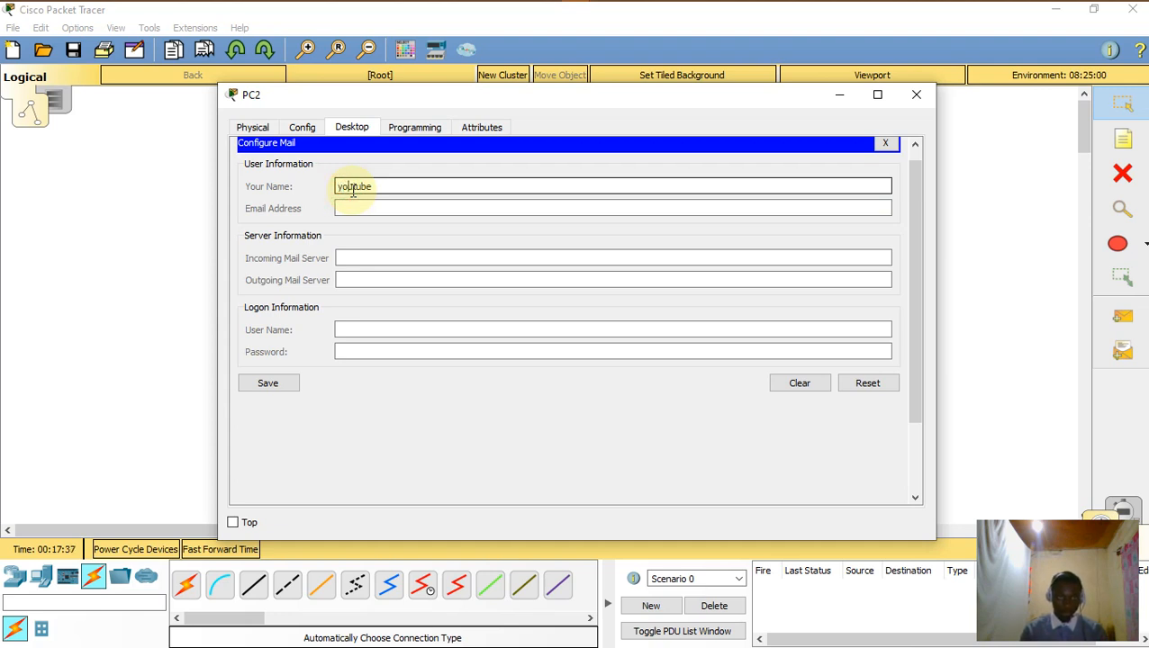
{"action": "left_click", "coordinate": [373, 210]}
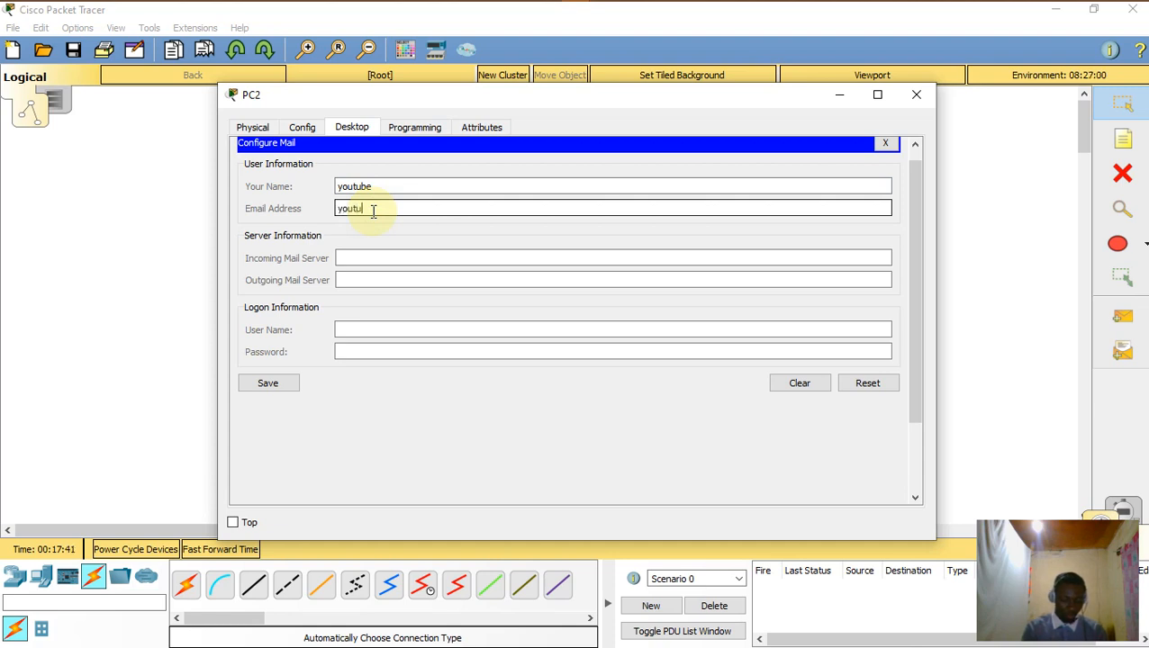
{"action": "type", "text": "youtubrrrrrrrrrrrrrrrrrrrrrrrrrrrrrr"}
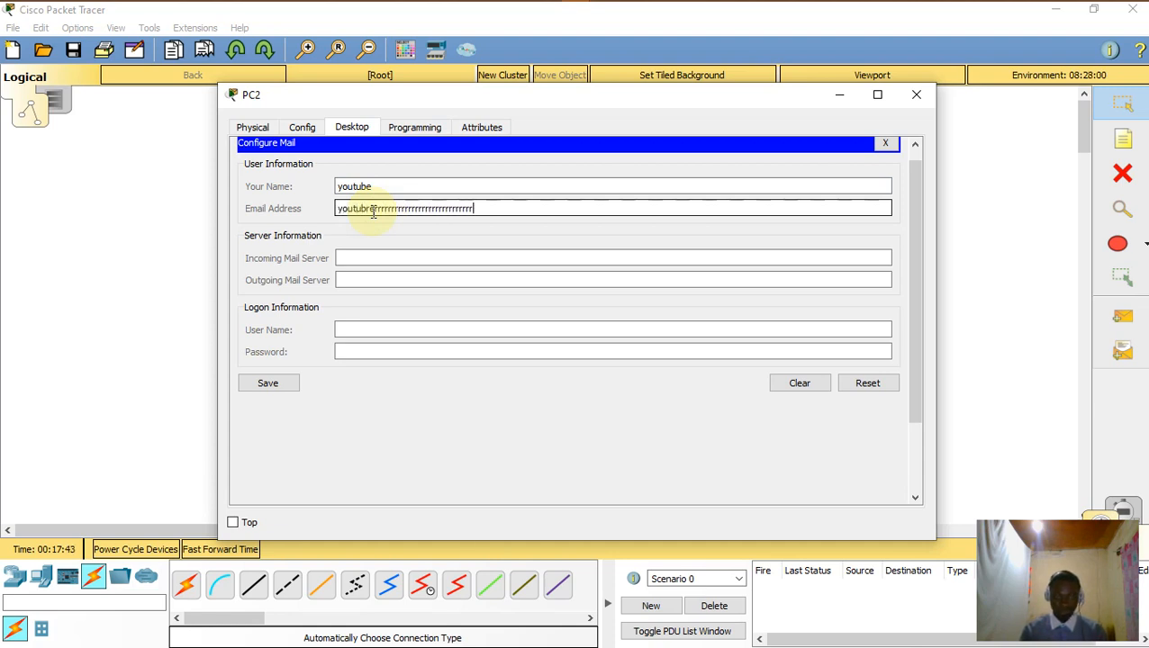
{"action": "key", "text": "BackSpace"}
{"action": "key", "text": "BackSpace"}
{"action": "key", "text": "BackSpace"}
{"action": "key", "text": "BackSpace"}
{"action": "key", "text": "BackSpace"}
{"action": "key", "text": "BackSpace"}
{"action": "key", "text": "BackSpace"}
{"action": "key", "text": "BackSpace"}
{"action": "key", "text": "BackSpace"}
{"action": "key", "text": "BackSpace"}
{"action": "key", "text": "BackSpace"}
{"action": "key", "text": "BackSpace"}
{"action": "key", "text": "BackSpace"}
{"action": "key", "text": "BackSpace"}
{"action": "key", "text": "BackSpace"}
{"action": "key", "text": "BackSpace"}
{"action": "key", "text": "BackSpace"}
{"action": "key", "text": "BackSpace"}
{"action": "key", "text": "BackSpace"}
{"action": "key", "text": "BackSpace"}
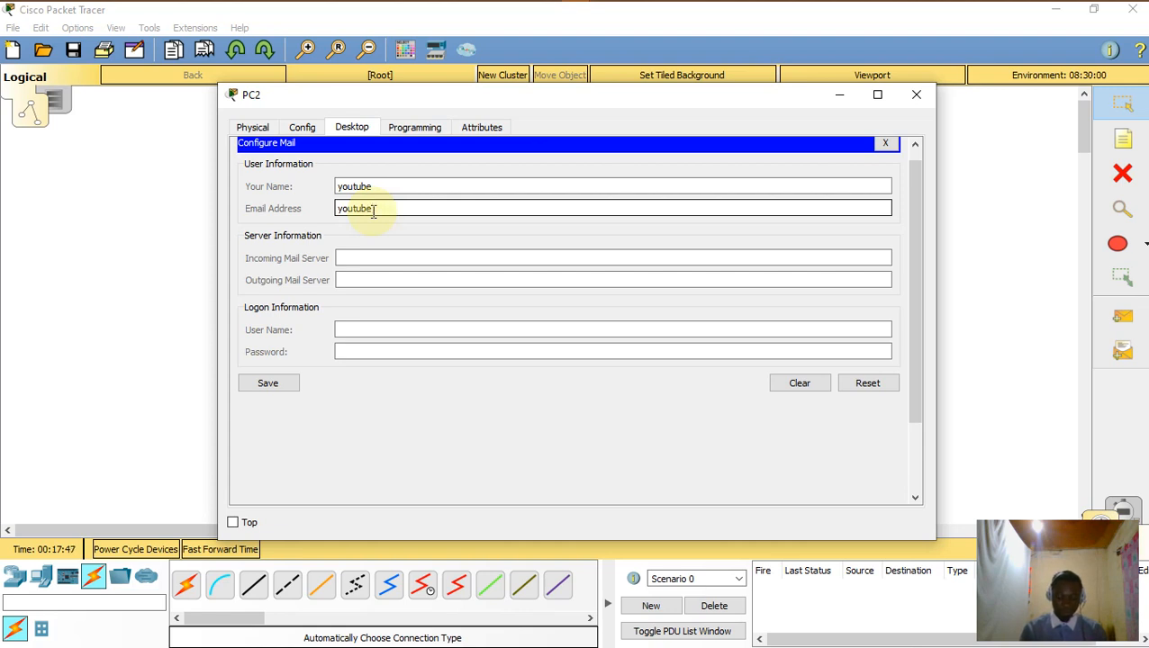
{"action": "type", "text": "mediatech.com"}
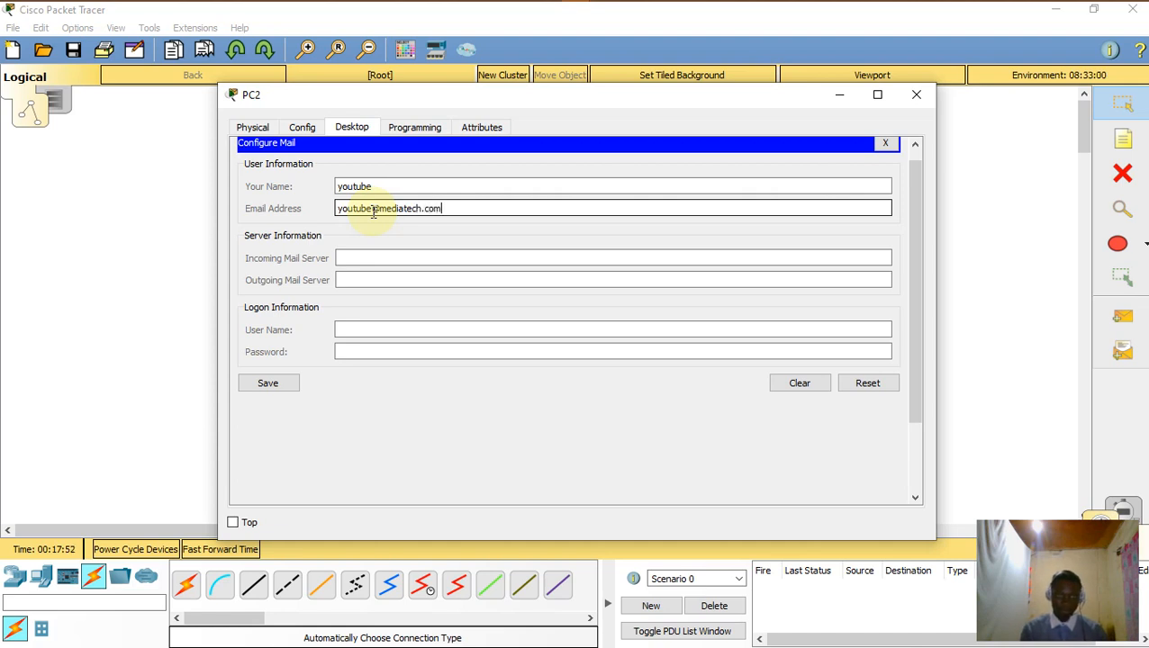
Step: Set 192.168.20.104 as PC2's incoming and outgoing server, enter login 'youtube' and password, and save
{"action": "left_click", "coordinate": [399, 258]}
{"action": "type", "text": "192.168.20.104"}
{"action": "left_click", "coordinate": [397, 279]}
{"action": "type", "text": "192.168.20.104"}
{"action": "left_click", "coordinate": [411, 325]}
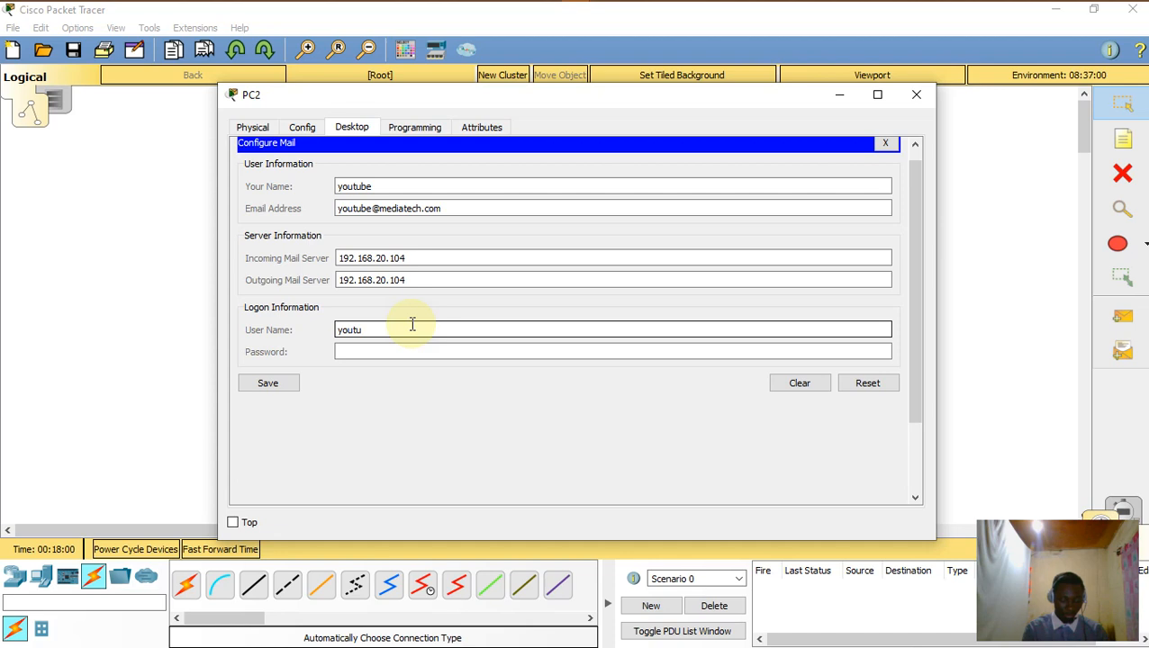
{"action": "type", "text": "youtube"}
{"action": "left_click", "coordinate": [493, 355]}
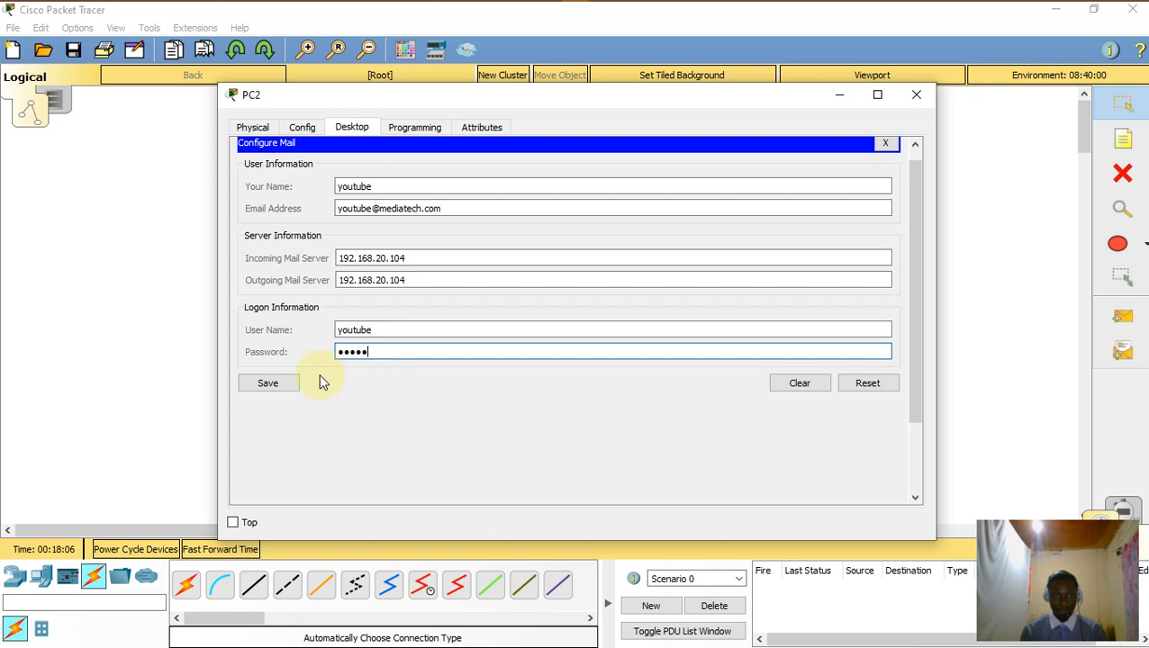
{"action": "left_click", "coordinate": [275, 382]}
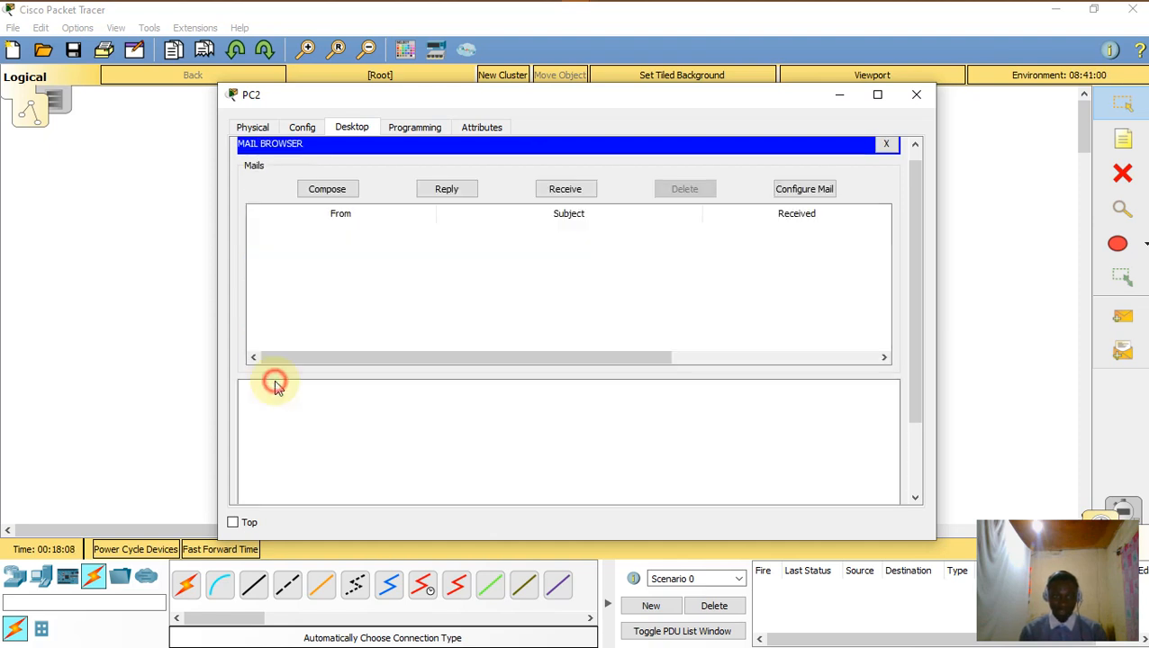
Step: Close PC2 and start a new mail on PC0 addressed to the tech user's mediatech.com address
{"action": "left_click", "coordinate": [916, 96]}
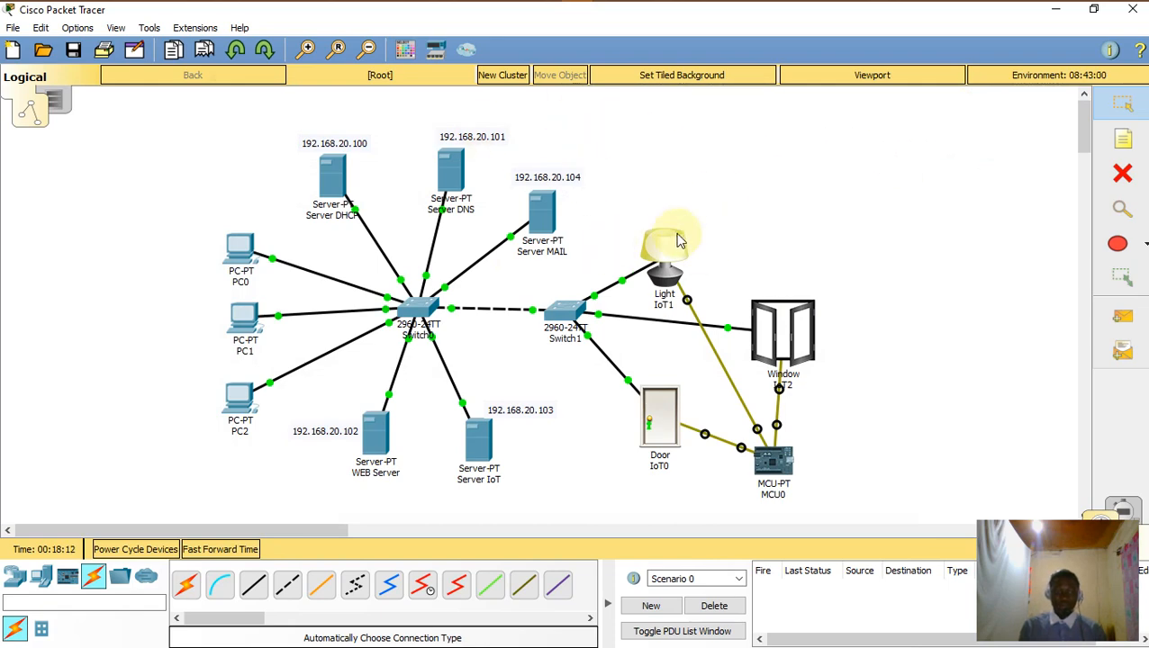
{"action": "left_click", "coordinate": [248, 260]}
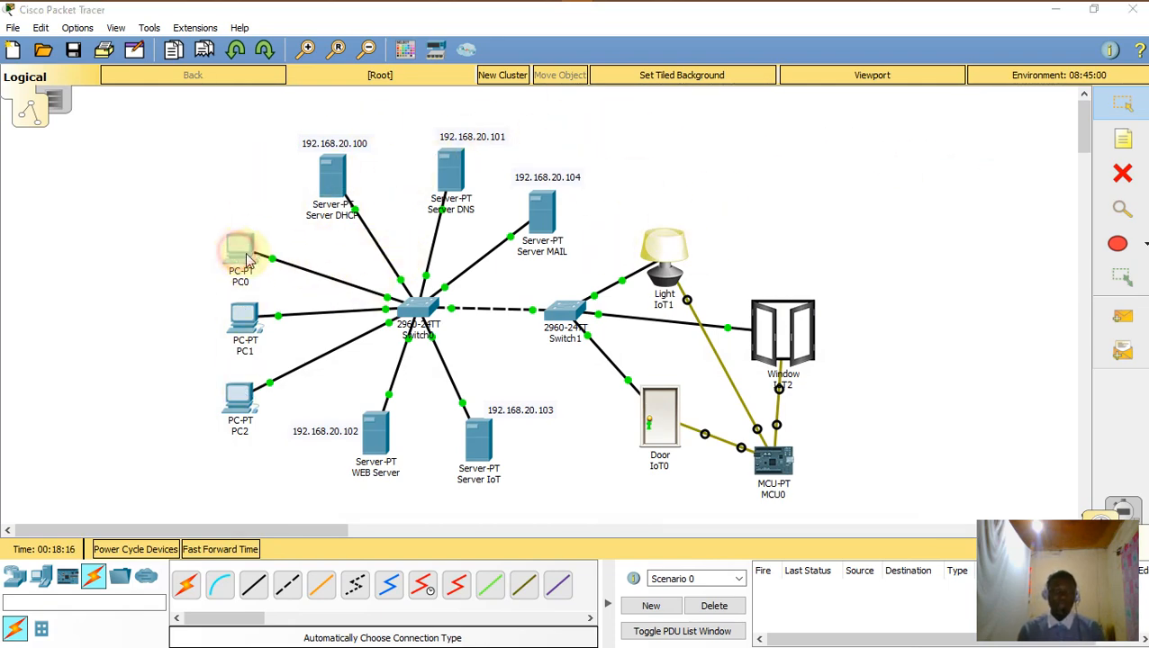
{"action": "left_click", "coordinate": [326, 475]}
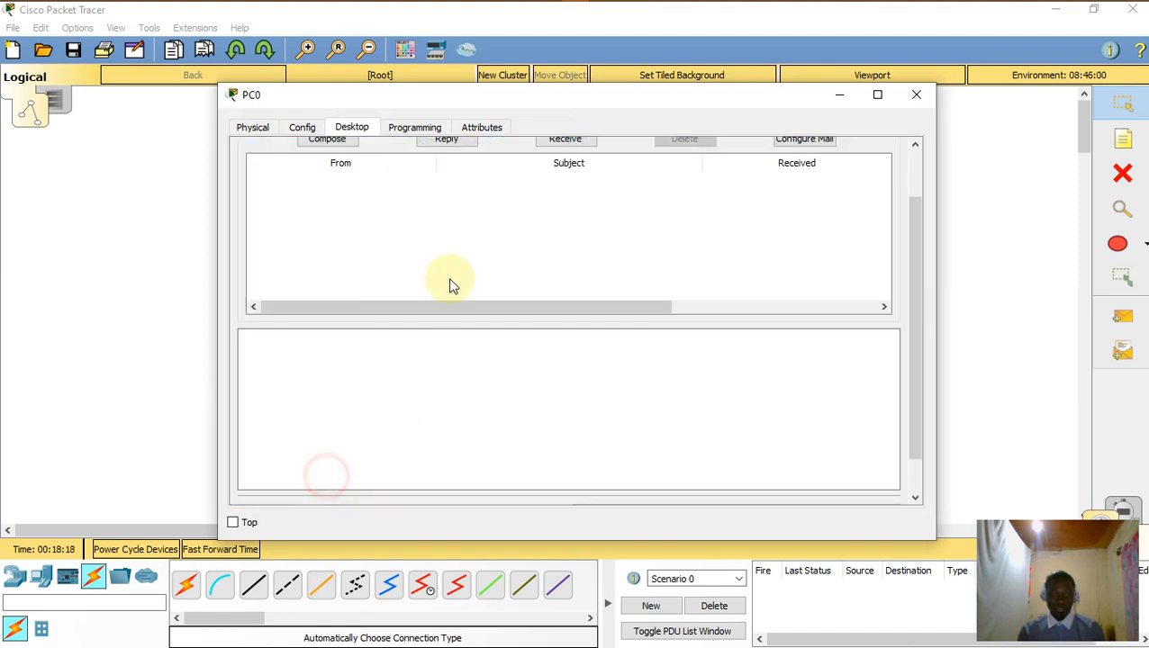
{"action": "left_click", "coordinate": [326, 198]}
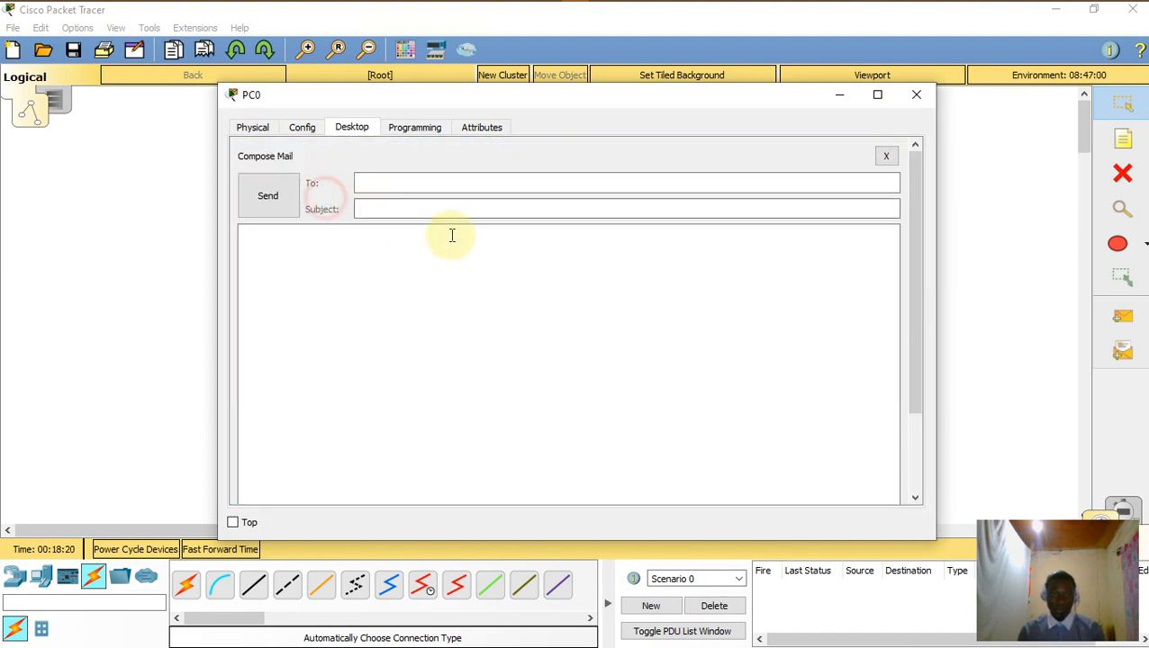
{"action": "left_click", "coordinate": [415, 180]}
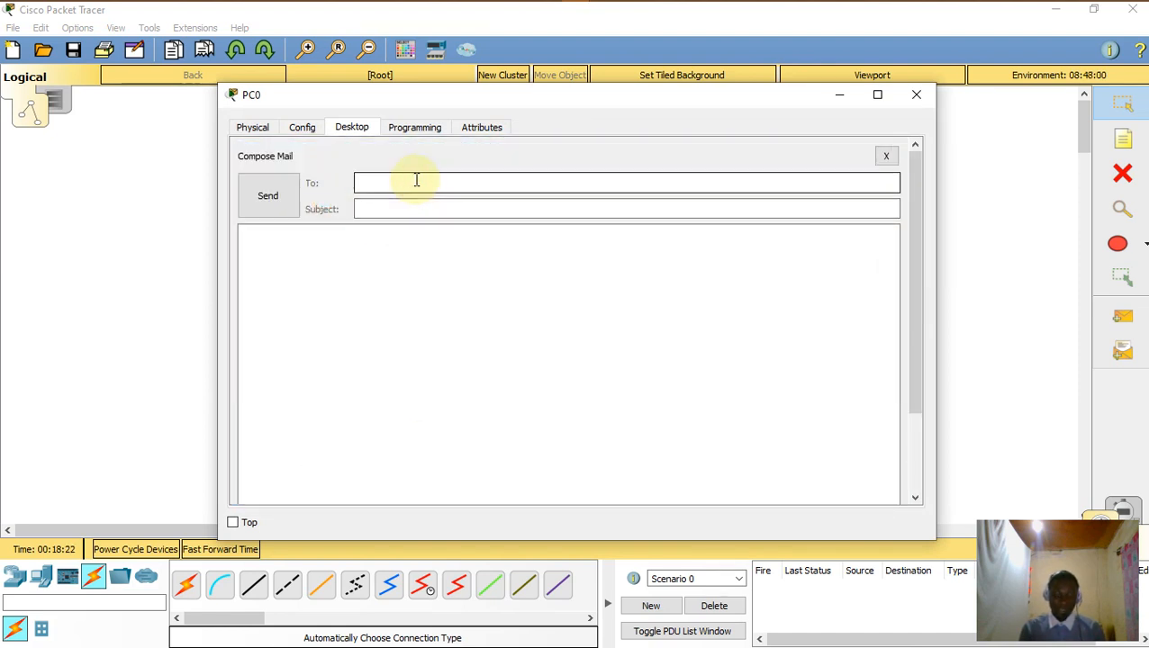
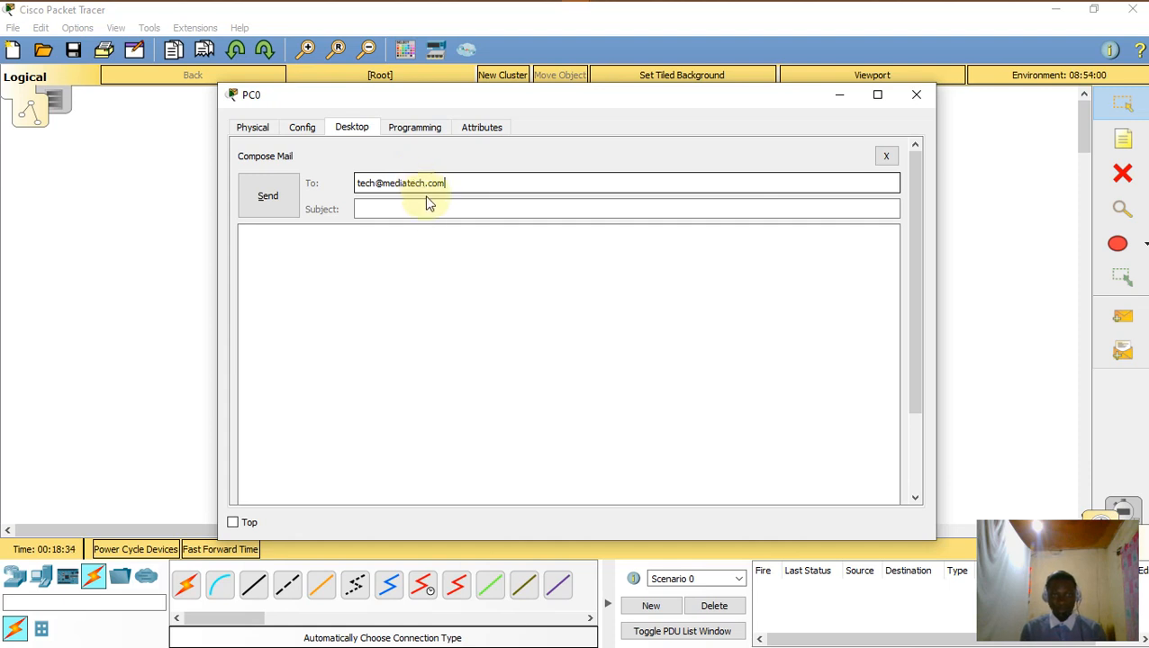
Step: Give the mail subject 'salutations' and body 'salut!', send it, and close PC0
{"action": "left_click", "coordinate": [429, 208]}
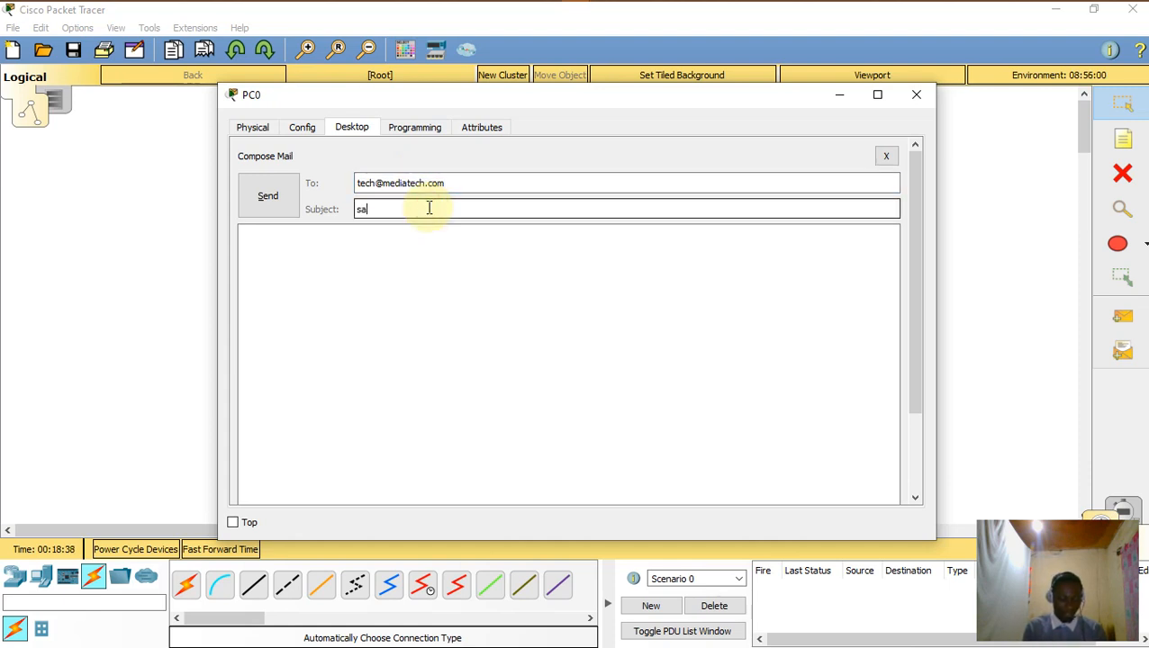
{"action": "type", "text": "salutations"}
{"action": "left_click", "coordinate": [405, 253]}
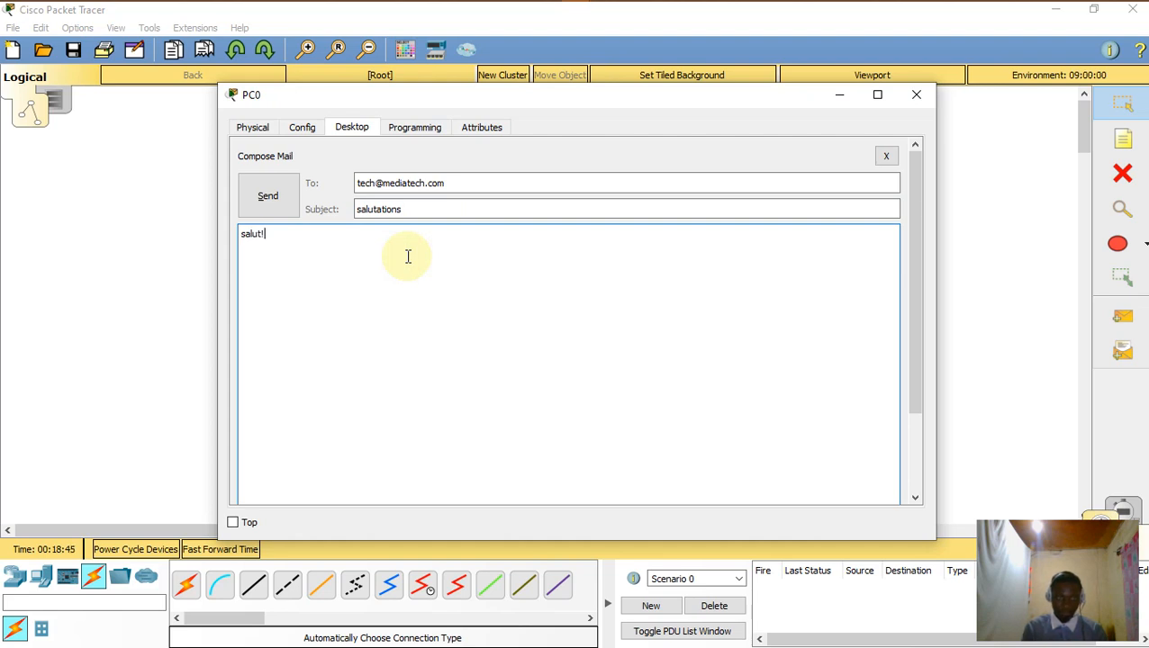
{"action": "left_click", "coordinate": [268, 197]}
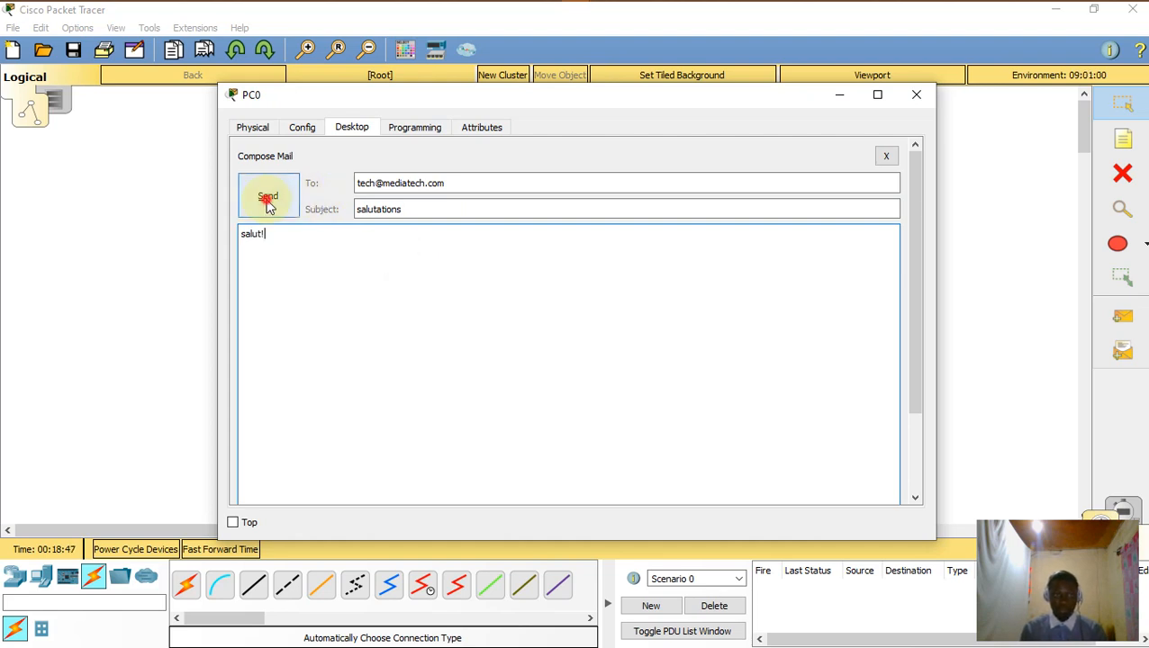
{"action": "left_click", "coordinate": [916, 93]}
Step: On PC1, receive new mail and open the 'salutations' message
{"action": "left_click", "coordinate": [243, 322]}
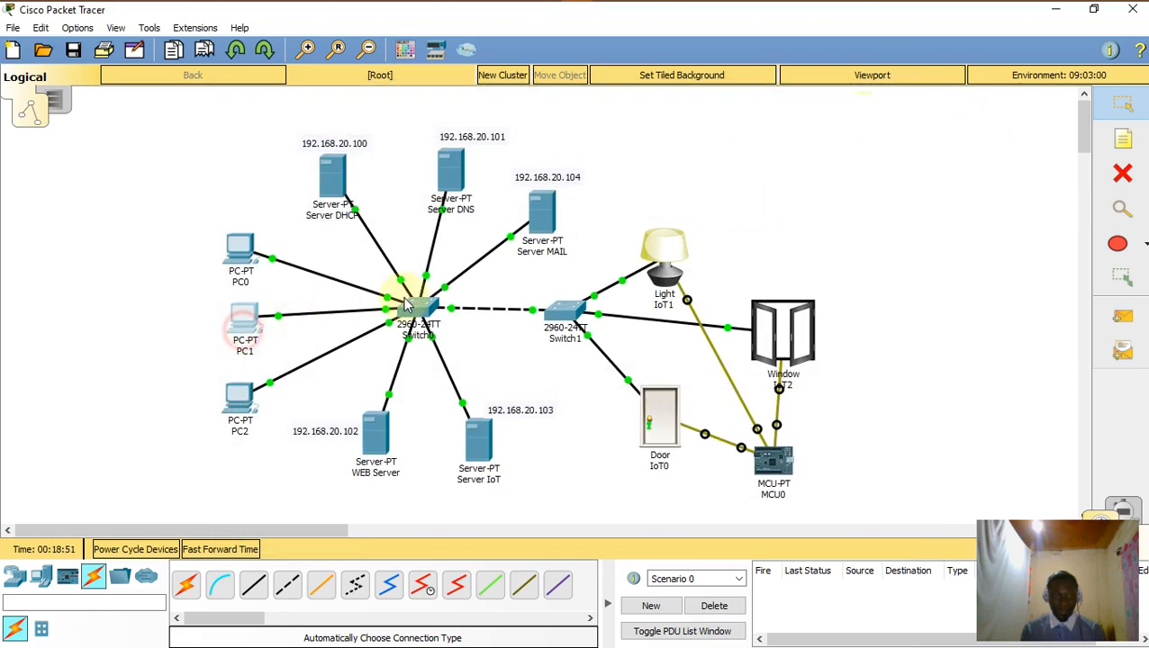
{"action": "left_click", "coordinate": [318, 479]}
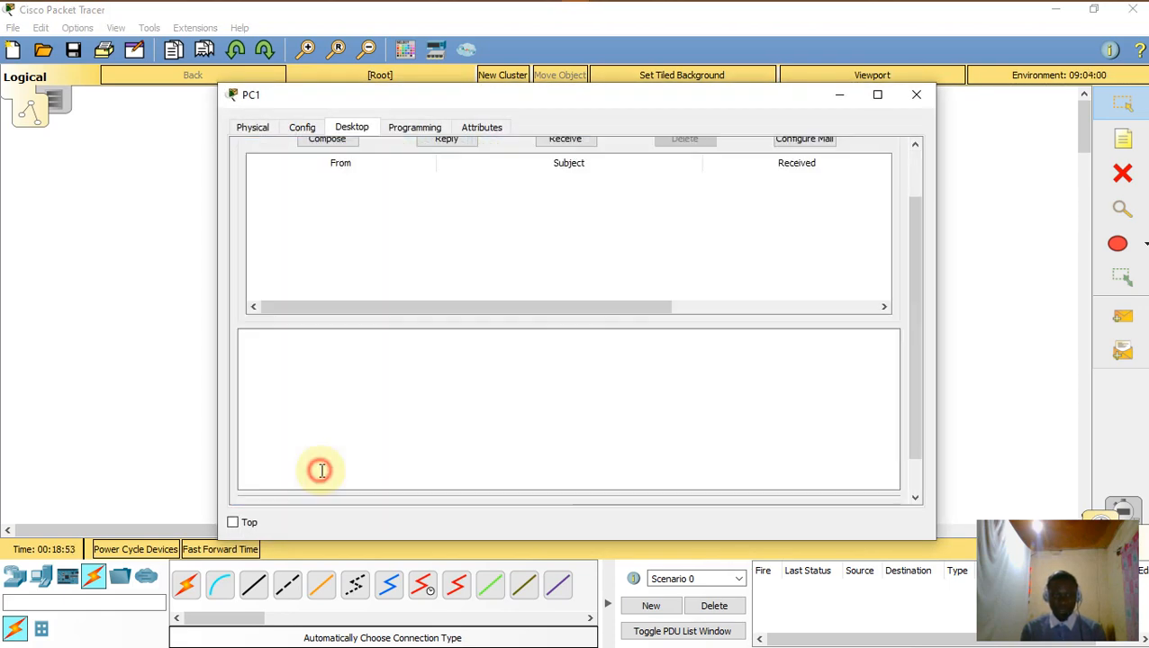
{"action": "scroll", "coordinate": [435, 211], "scroll_direction": "up", "scroll_amount": 2}
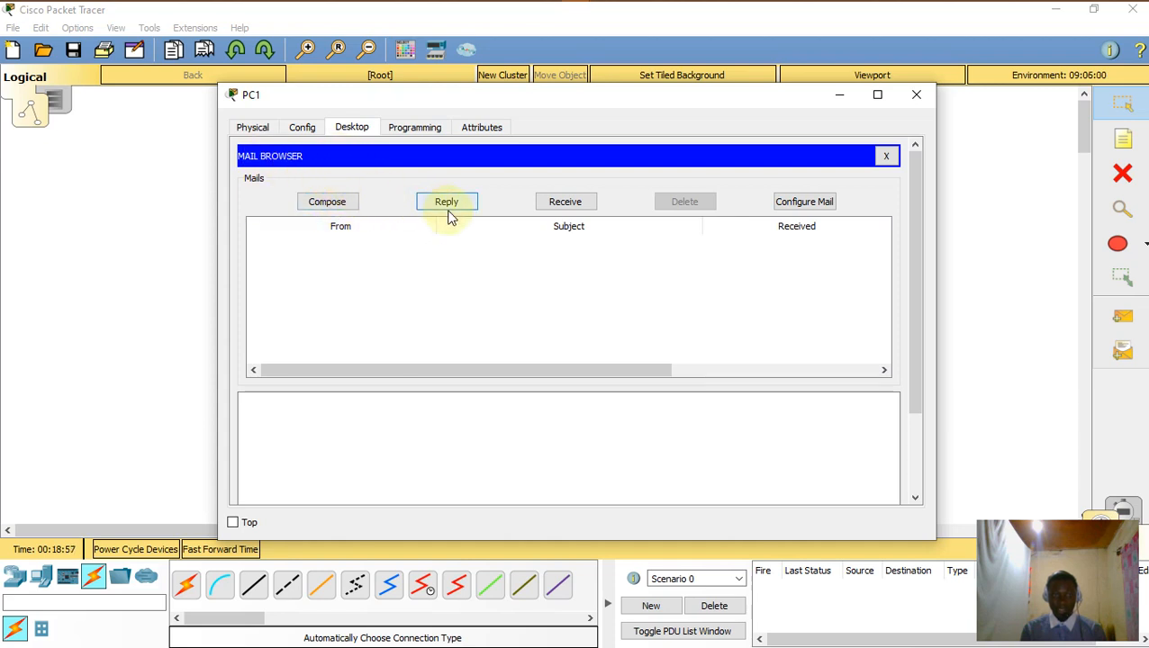
{"action": "left_click", "coordinate": [559, 206]}
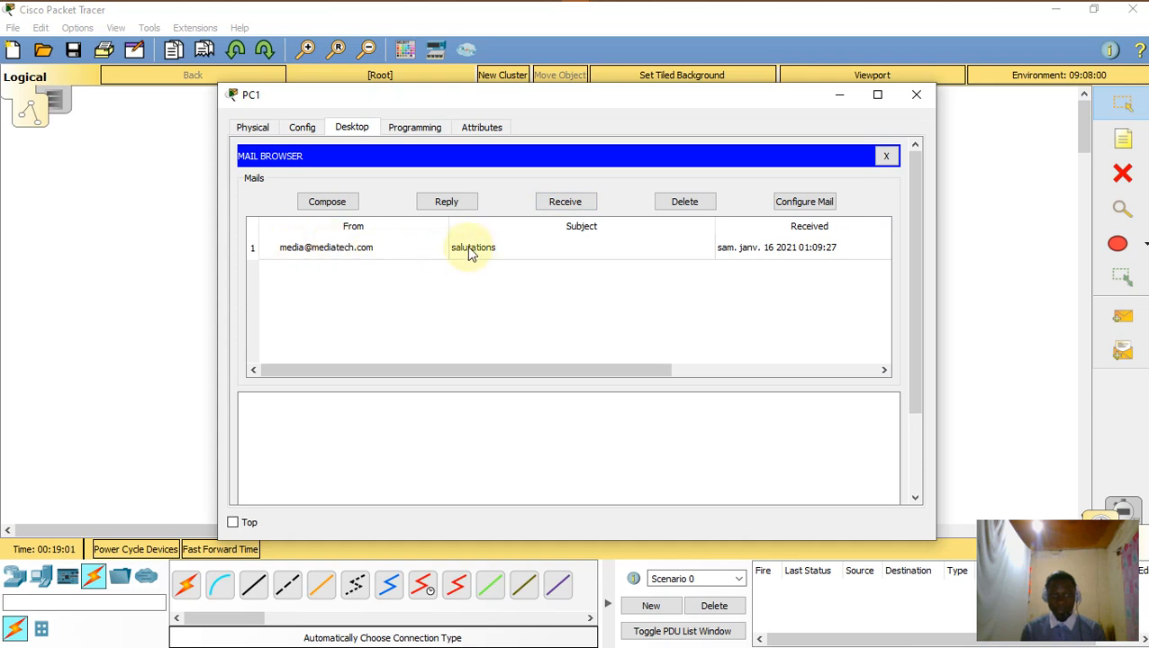
{"action": "left_click", "coordinate": [466, 248]}
{"action": "scroll", "coordinate": [360, 414], "scroll_direction": "down", "scroll_amount": 3}
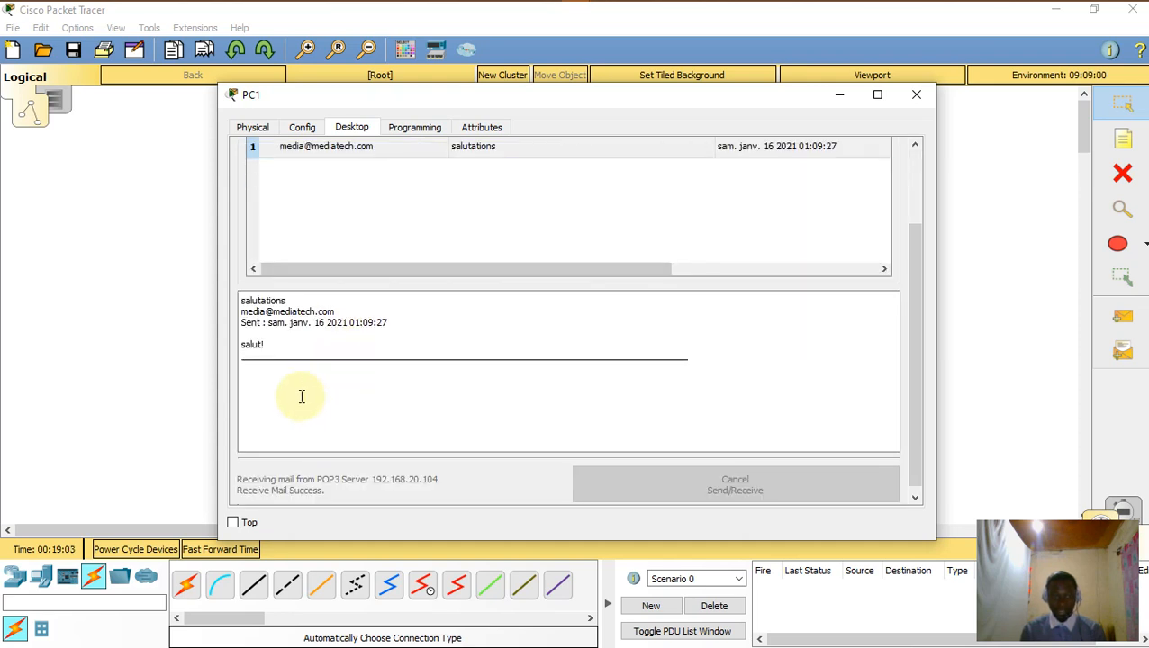
{"action": "left_click", "coordinate": [297, 391]}
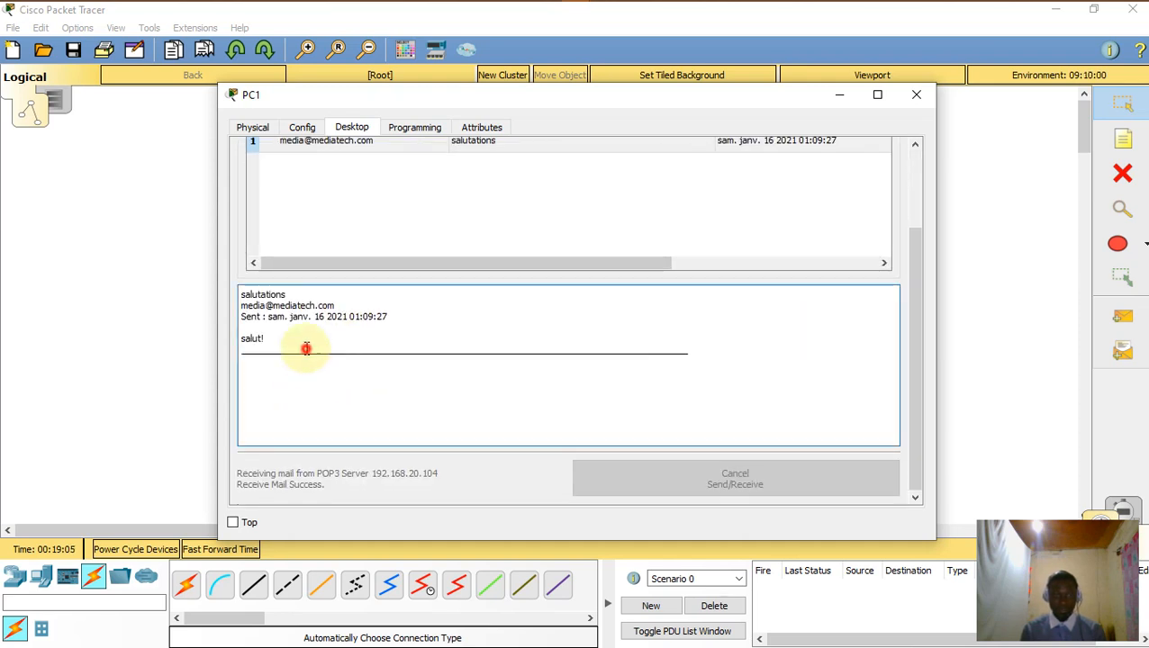
{"action": "scroll", "coordinate": [347, 373], "scroll_direction": "up", "scroll_amount": 3}
Step: Reply 'salut! Comment vad-tu??' to PC0 and close PC1's window
{"action": "left_click", "coordinate": [452, 202]}
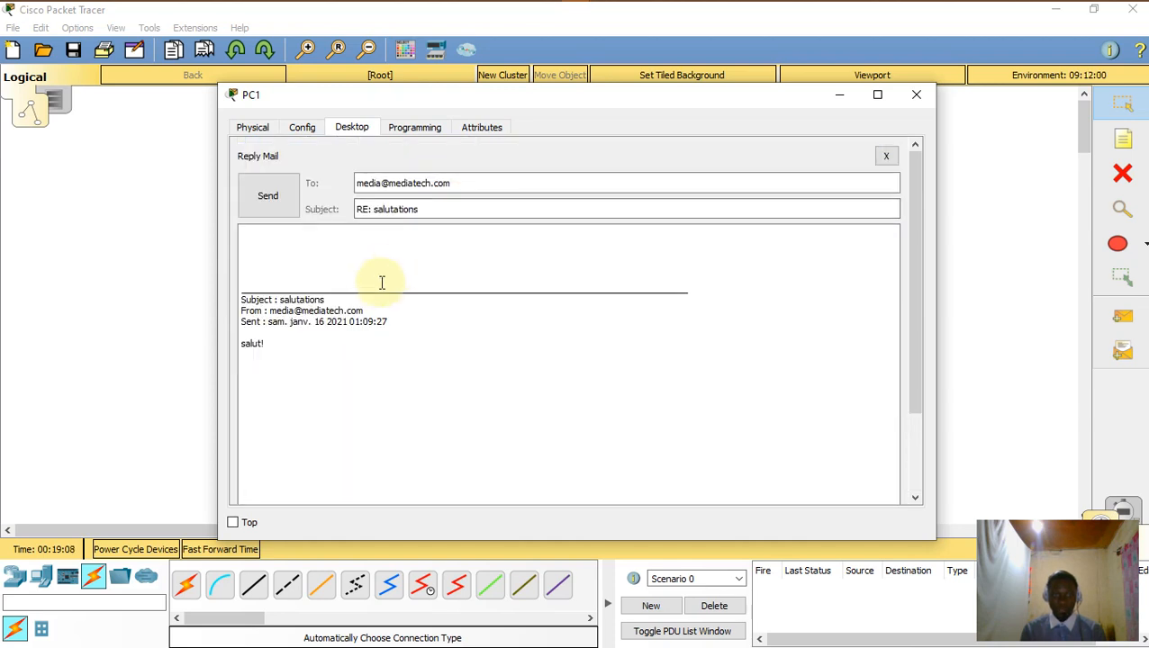
{"action": "left_click", "coordinate": [297, 257]}
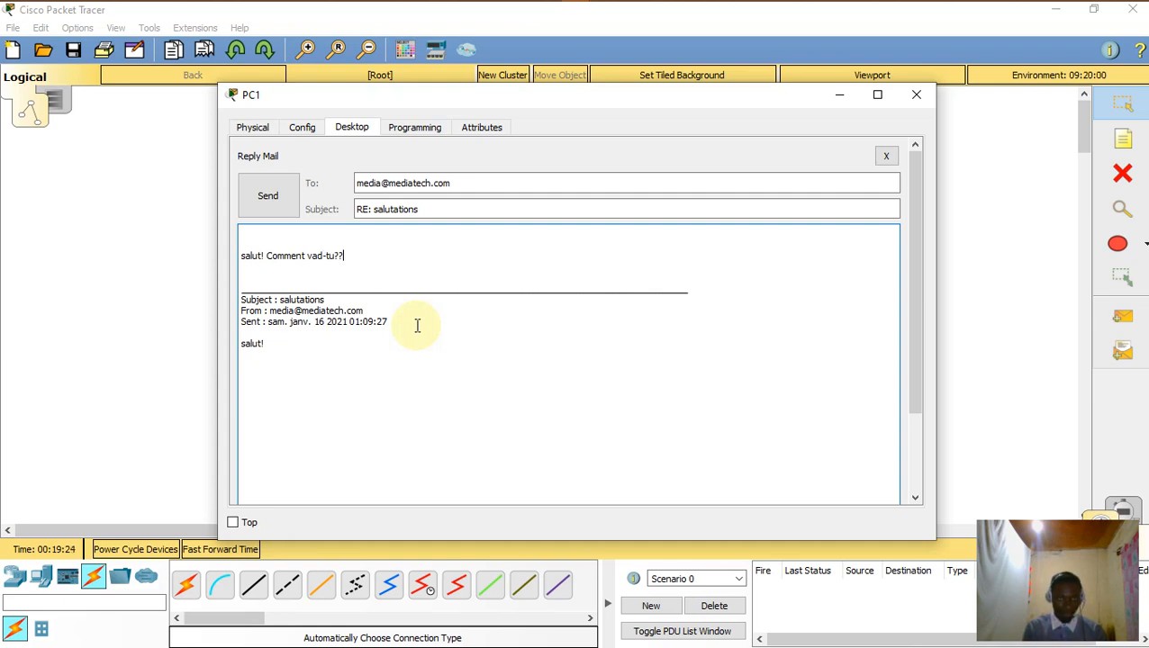
{"action": "key", "text": "Return"}
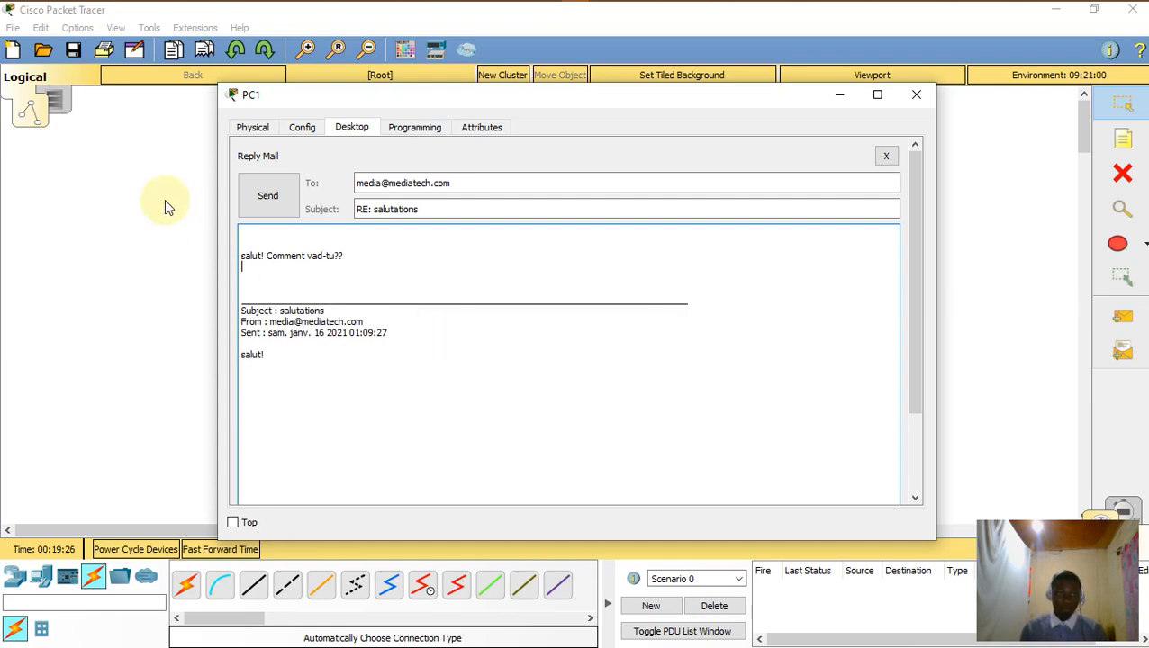
{"action": "left_click", "coordinate": [269, 195]}
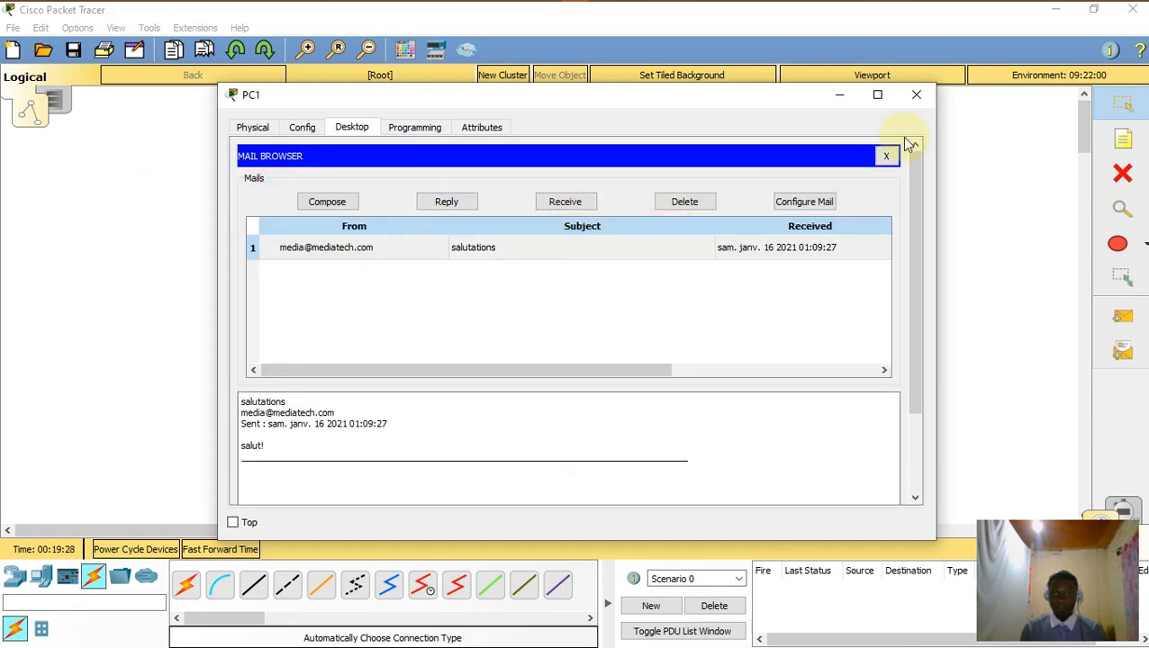
{"action": "left_click", "coordinate": [915, 94]}
Step: On PC0, receive mail and read the 'RE: salutations' reply, then close the window
{"action": "left_click", "coordinate": [240, 250]}
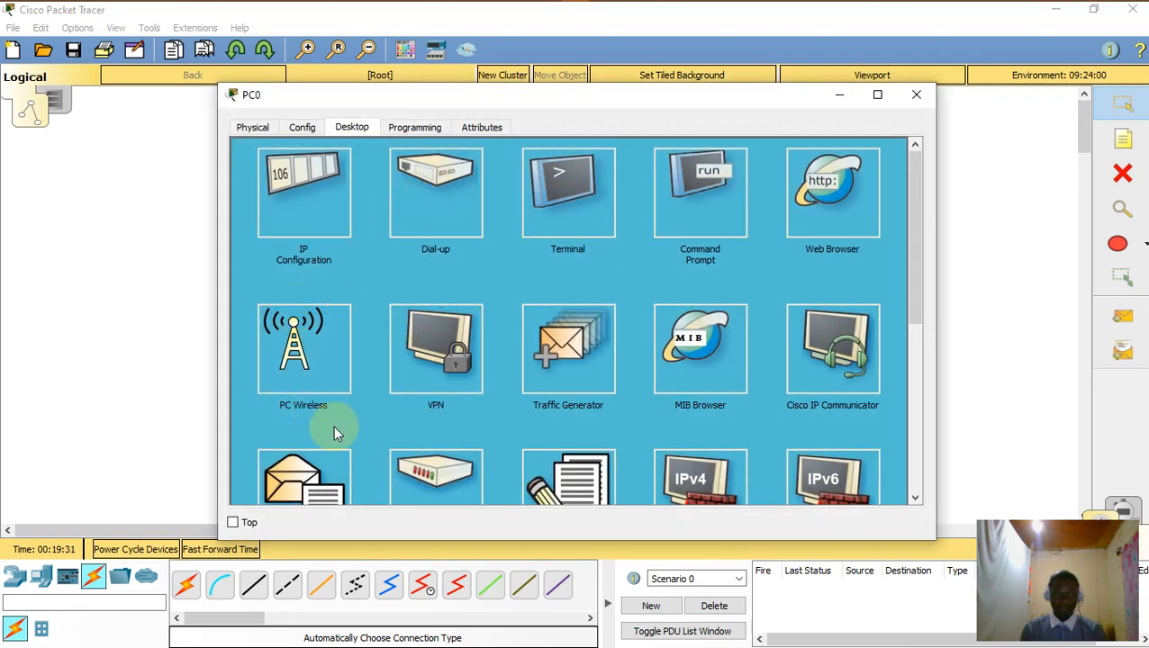
{"action": "scroll", "coordinate": [333, 429], "scroll_direction": "down", "scroll_amount": 2}
{"action": "left_click", "coordinate": [306, 387]}
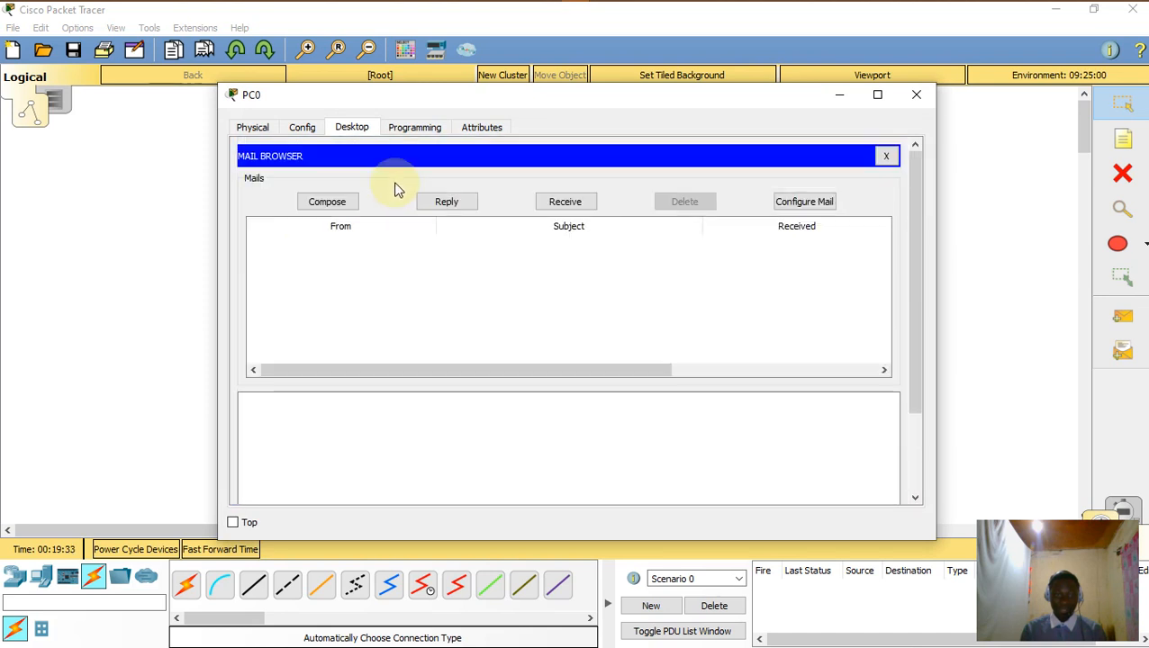
{"action": "left_click", "coordinate": [560, 202]}
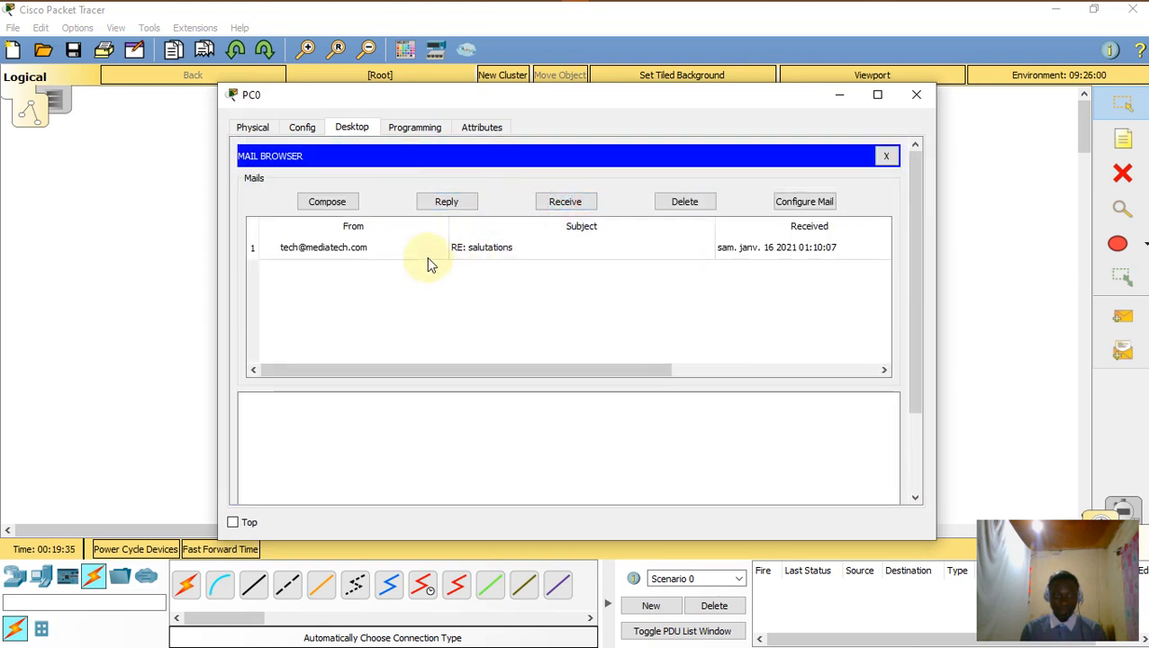
{"action": "left_click", "coordinate": [429, 259]}
{"action": "scroll", "coordinate": [374, 379], "scroll_direction": "down", "scroll_amount": 2}
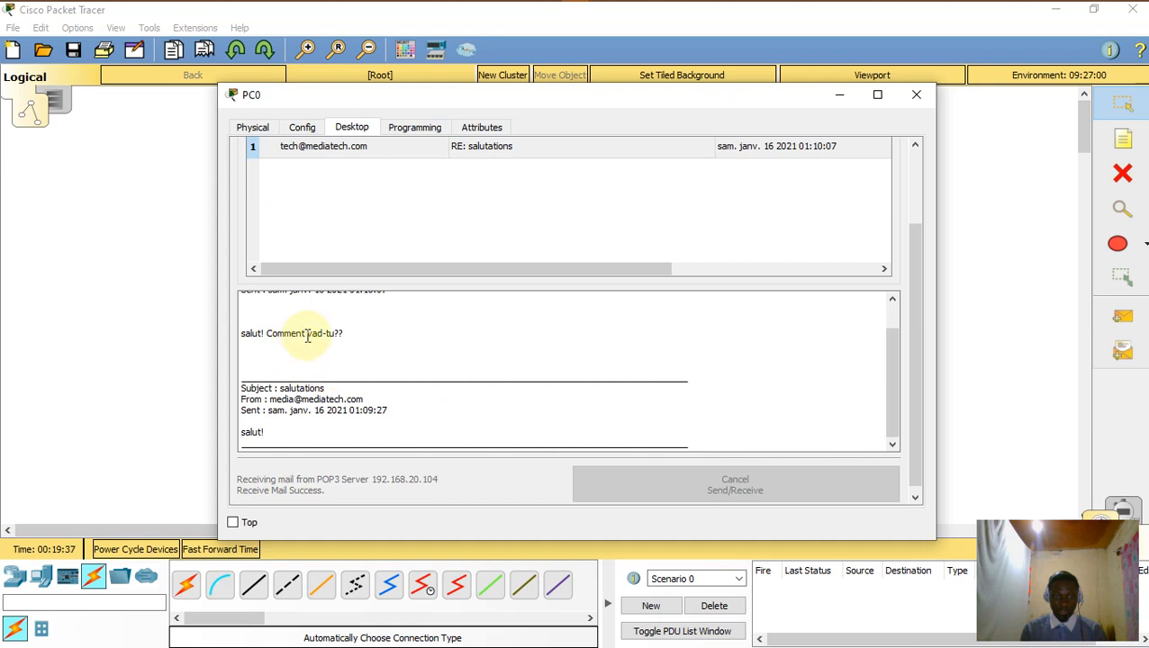
{"action": "left_click", "coordinate": [920, 101]}
{"action": "left_click_drag", "start_coordinate": [195, 117], "coordinate": [962, 526]}
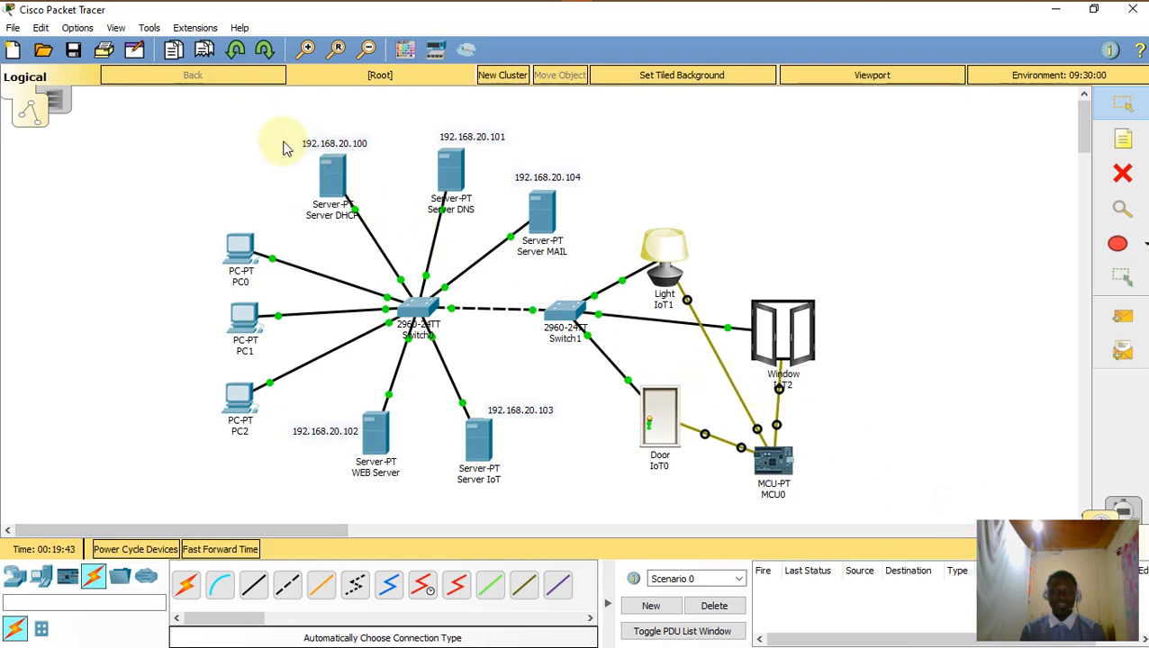
{"action": "left_click_drag", "start_coordinate": [208, 123], "coordinate": [942, 485]}
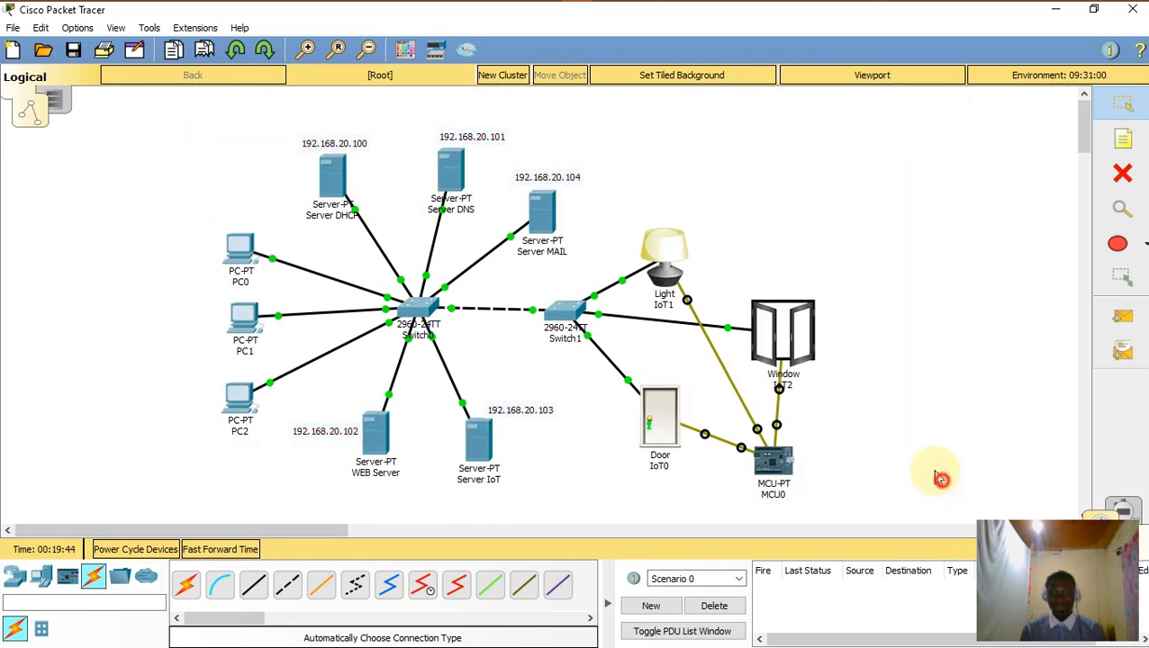
{"action": "left_click_drag", "start_coordinate": [157, 96], "coordinate": [903, 510]}
{"action": "left_click_drag", "start_coordinate": [154, 103], "coordinate": [823, 508]}
{"action": "left_click", "coordinate": [191, 126]}
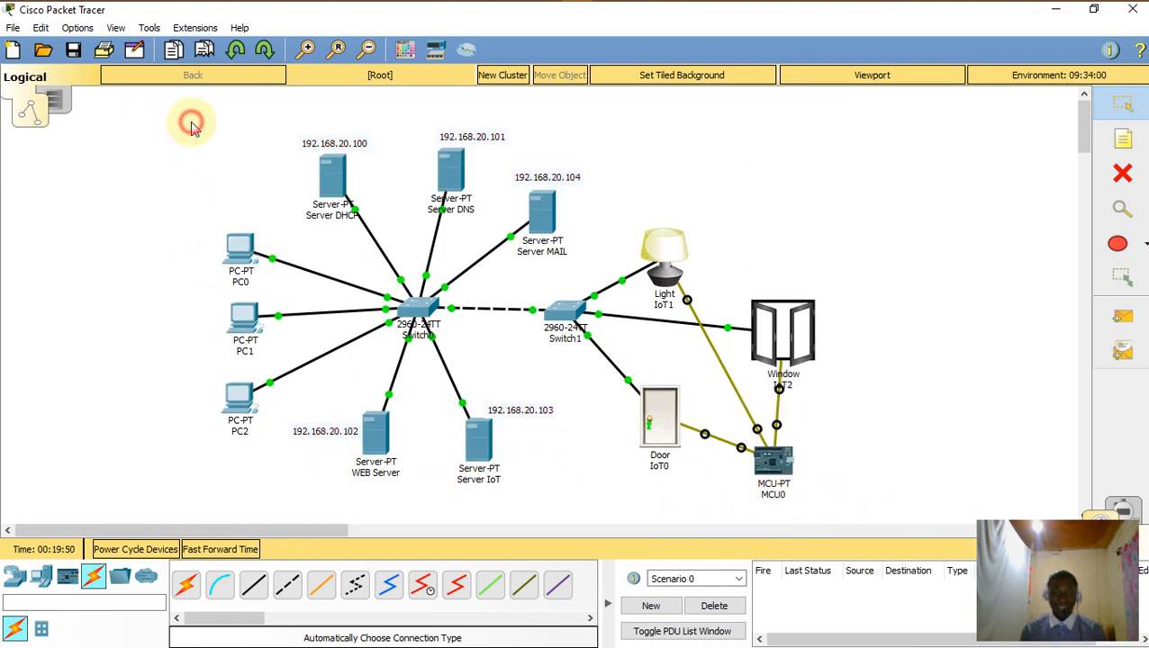
{"action": "left_click_drag", "start_coordinate": [173, 110], "coordinate": [851, 522]}
{"action": "left_click", "coordinate": [867, 469]}
{"action": "left_click_drag", "start_coordinate": [167, 90], "coordinate": [878, 513]}
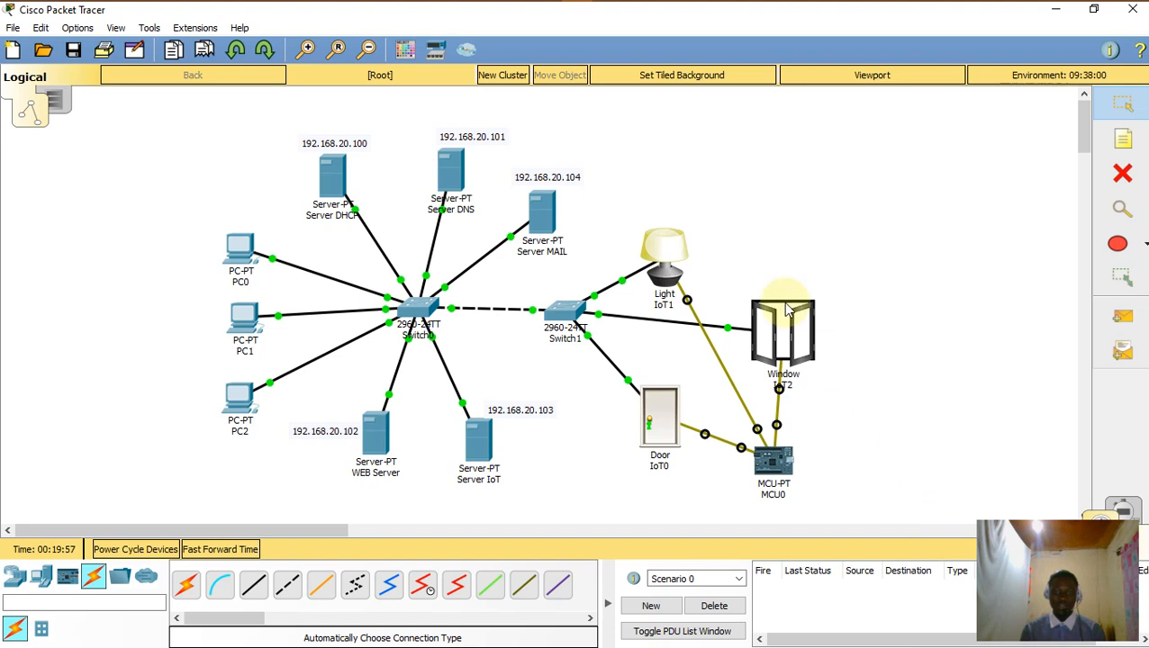